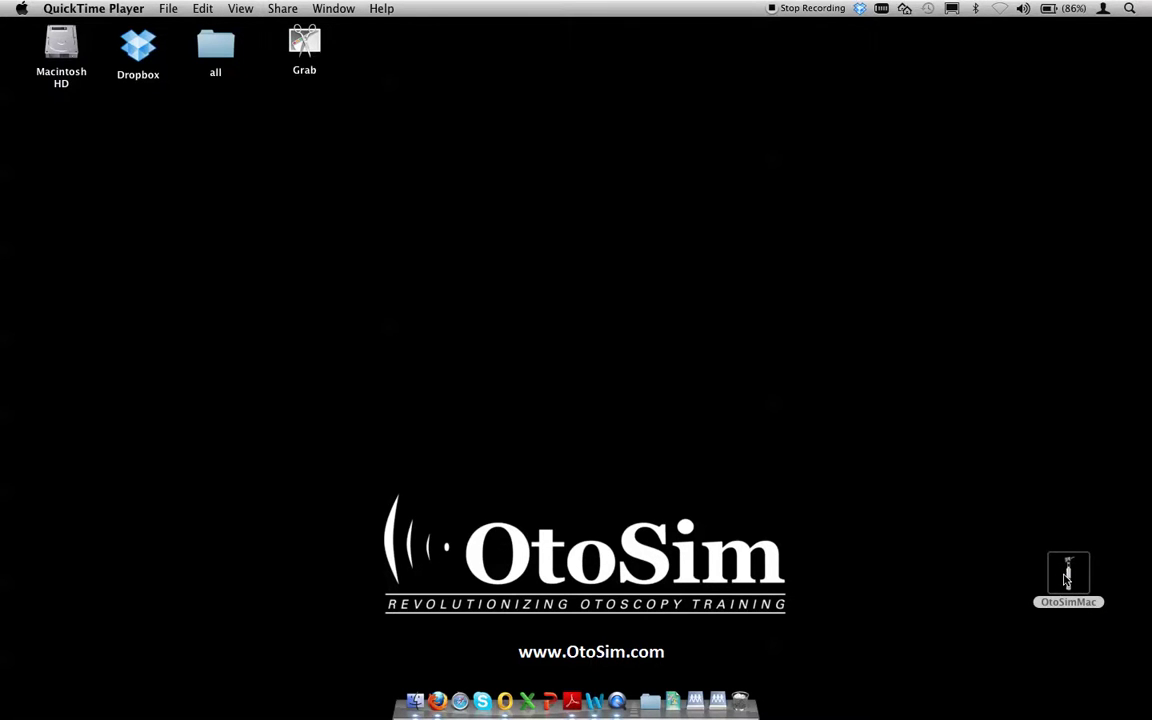
Step: Launch OtoSimMac, move its window to the left edge, and enter the Table of Contents
double_click(1068, 578)
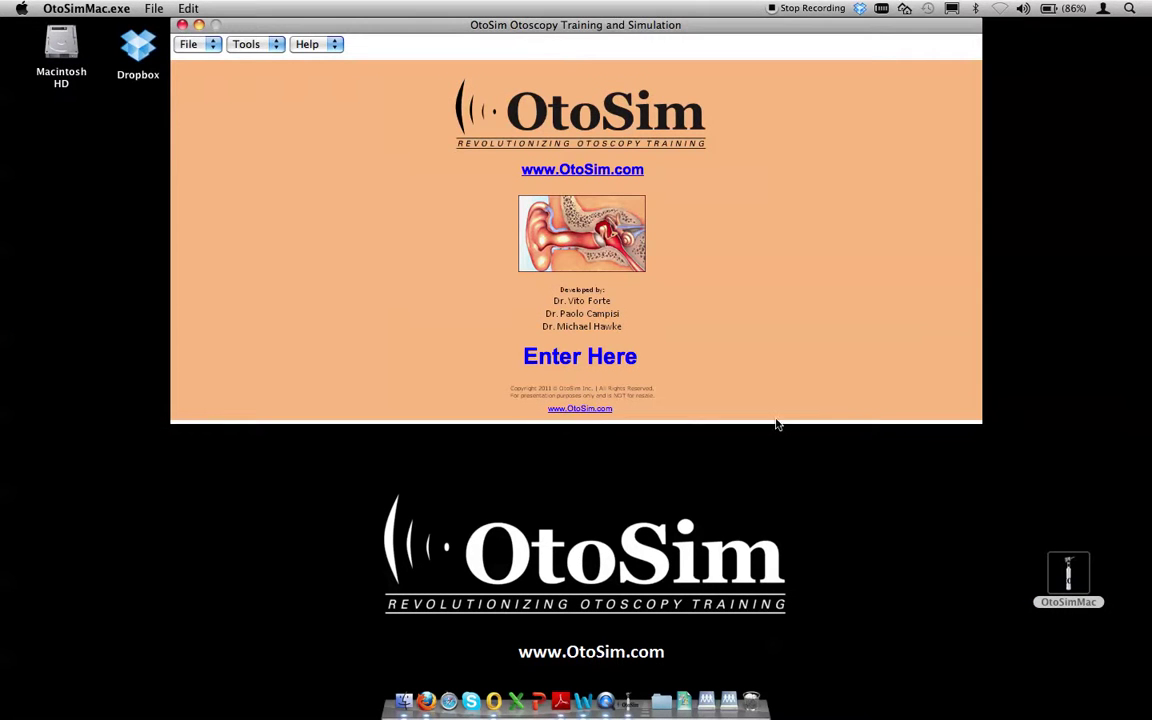
left_click(578, 38)
left_click_drag(576, 30, 407, 29)
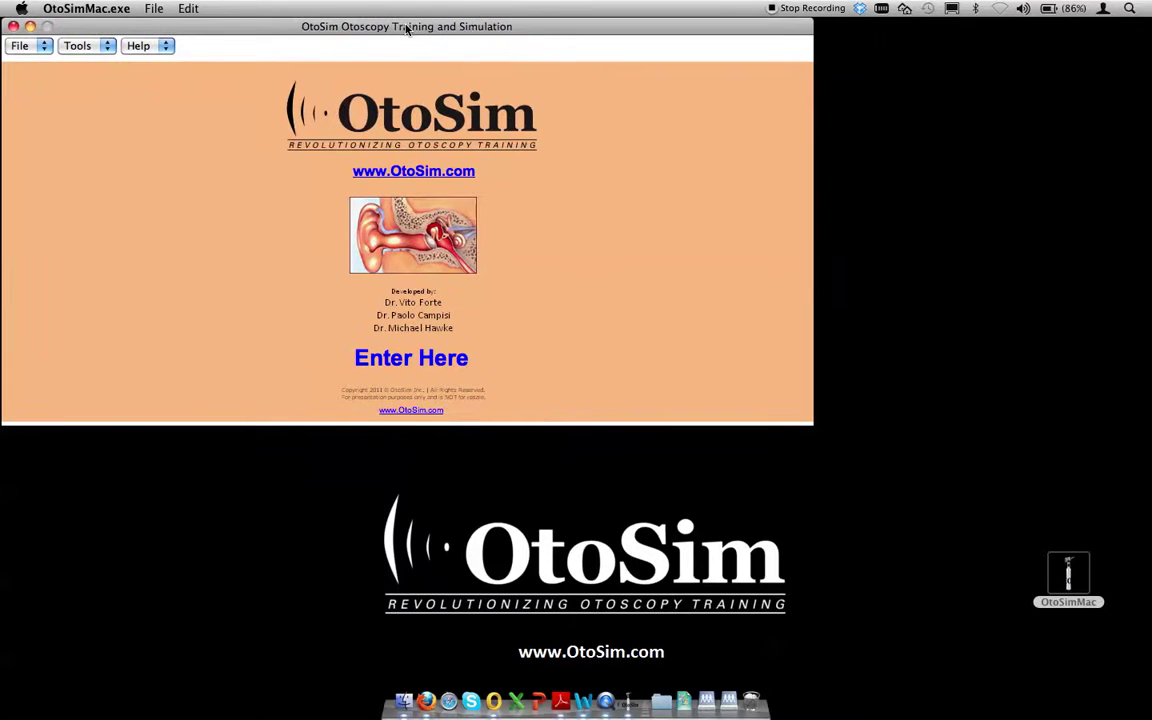
left_click(436, 360)
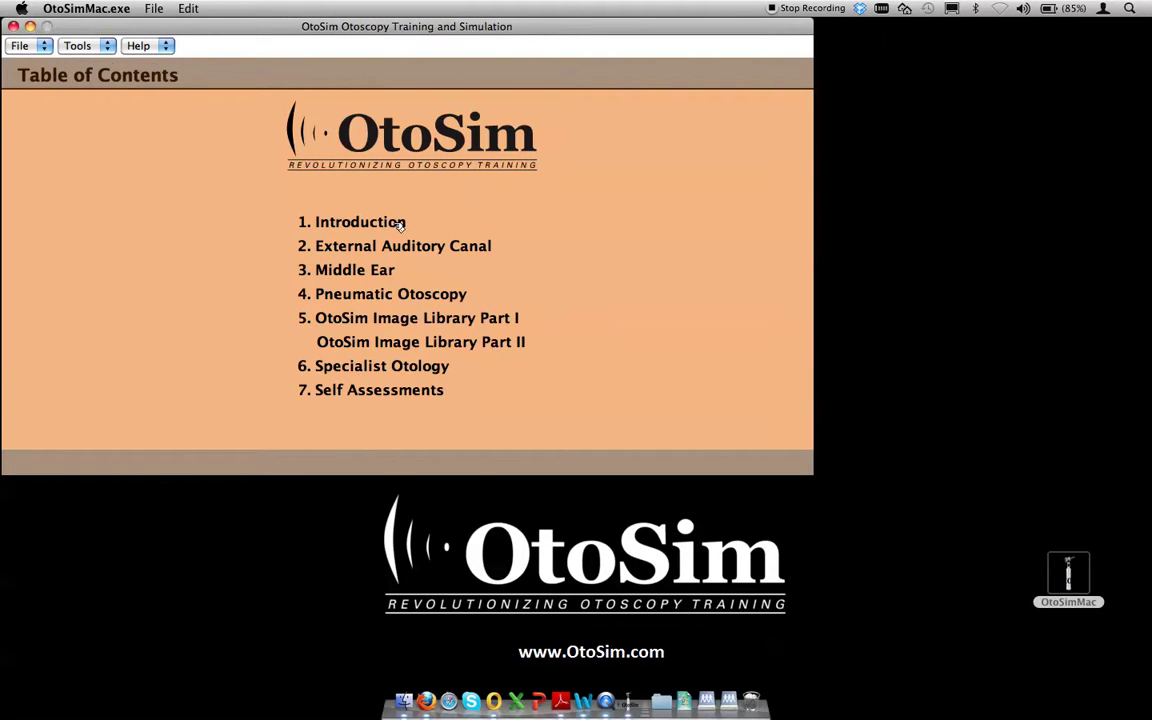
Step: Open 1-3 Visual Perception Tests in the Introduction chapter, showing the eye chart on slide 1/7
left_click(398, 225)
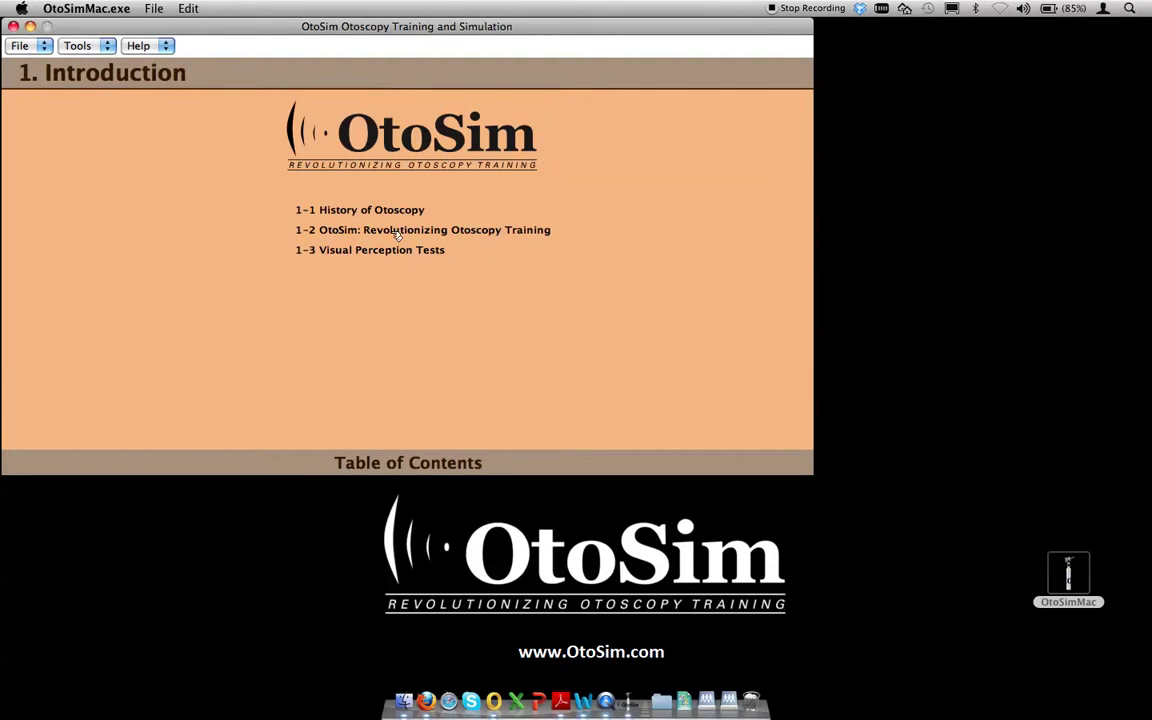
left_click(392, 466)
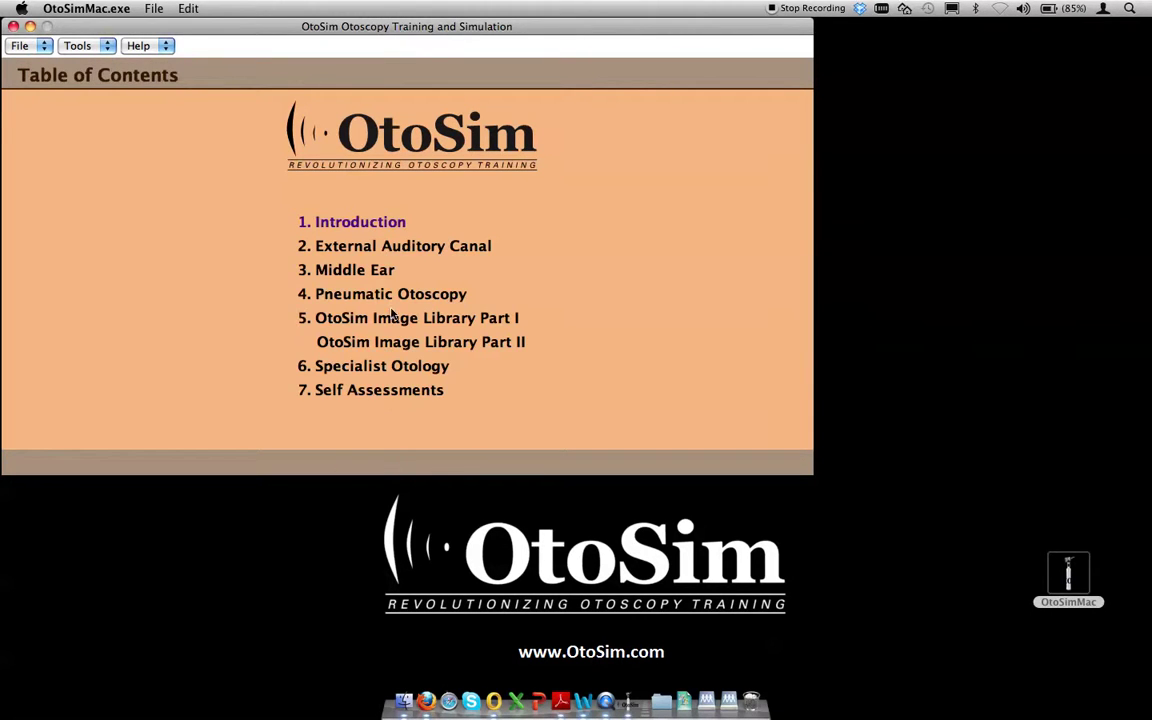
left_click(389, 224)
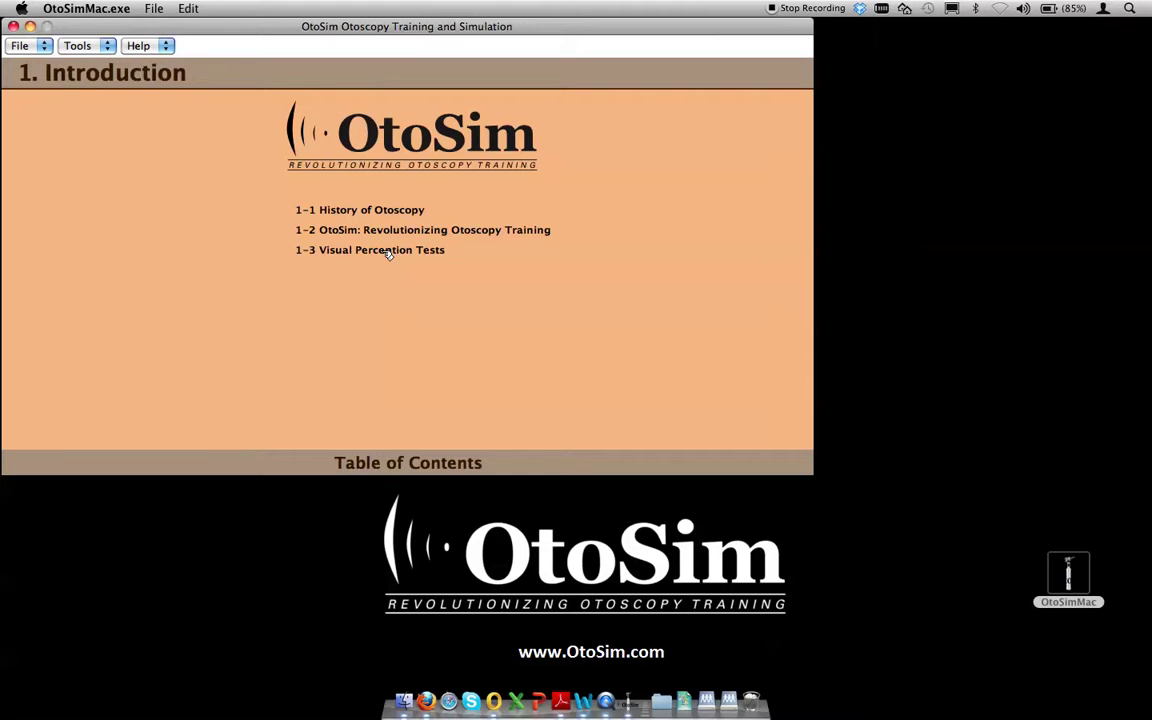
left_click(389, 251)
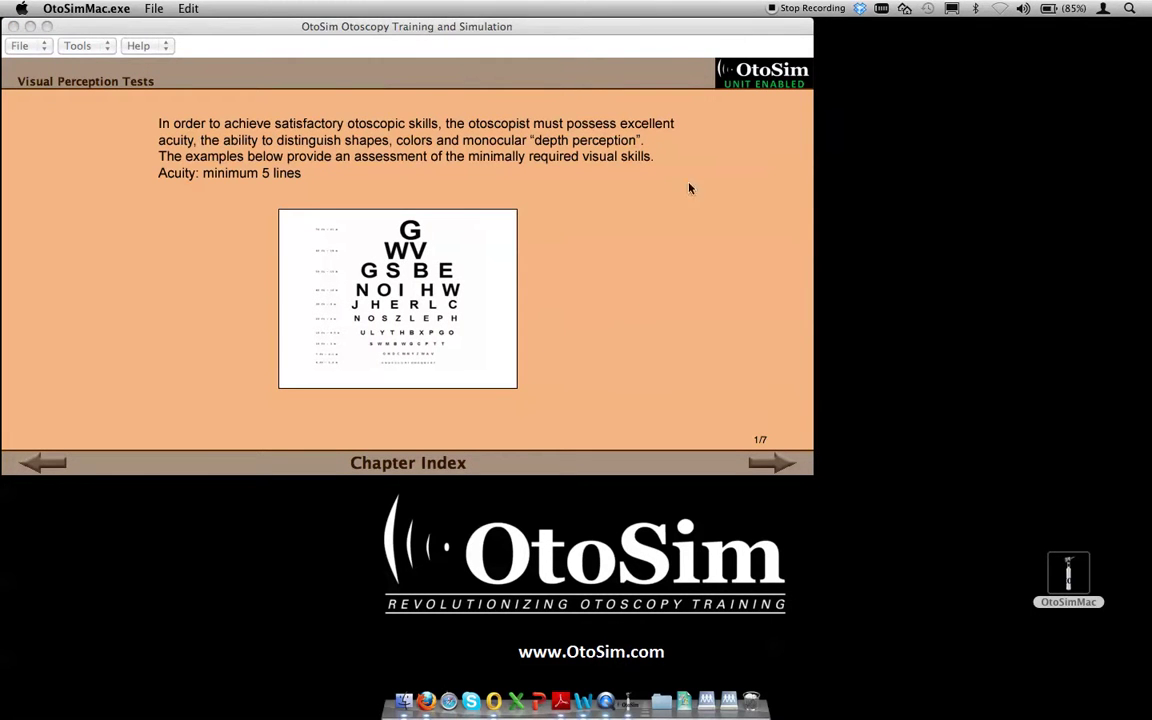
Step: Enlarge the acuity eye chart in Image Markup and place that window on the right
left_click(420, 278)
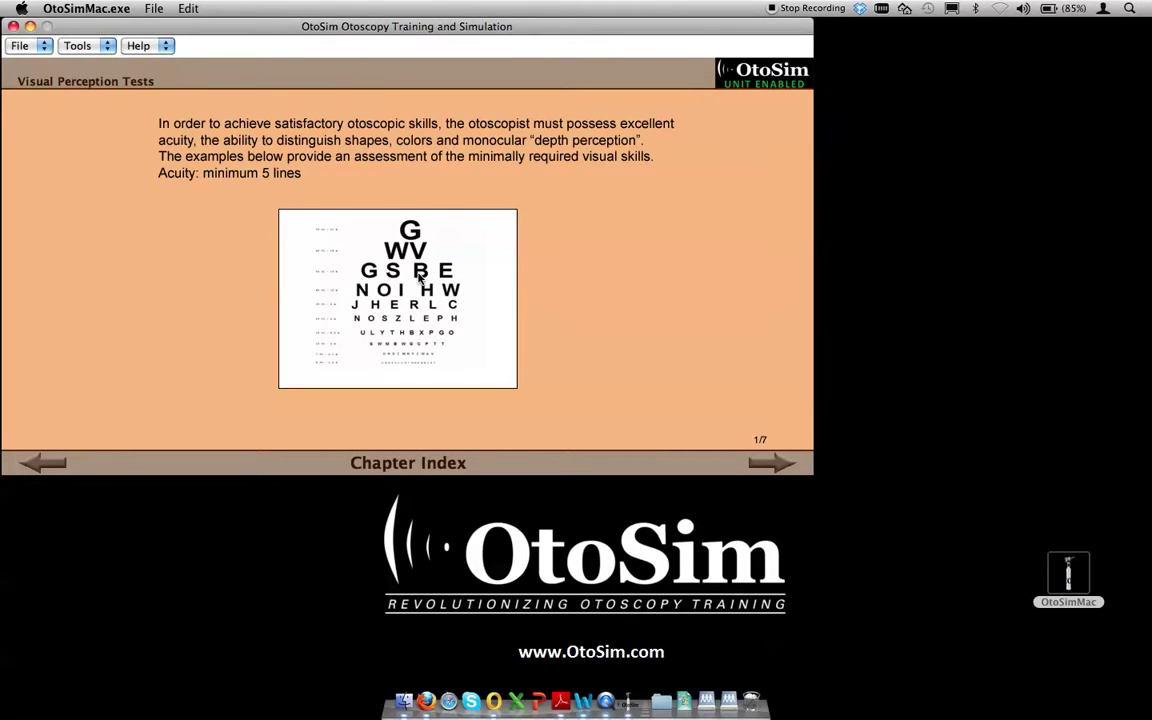
left_click(420, 278)
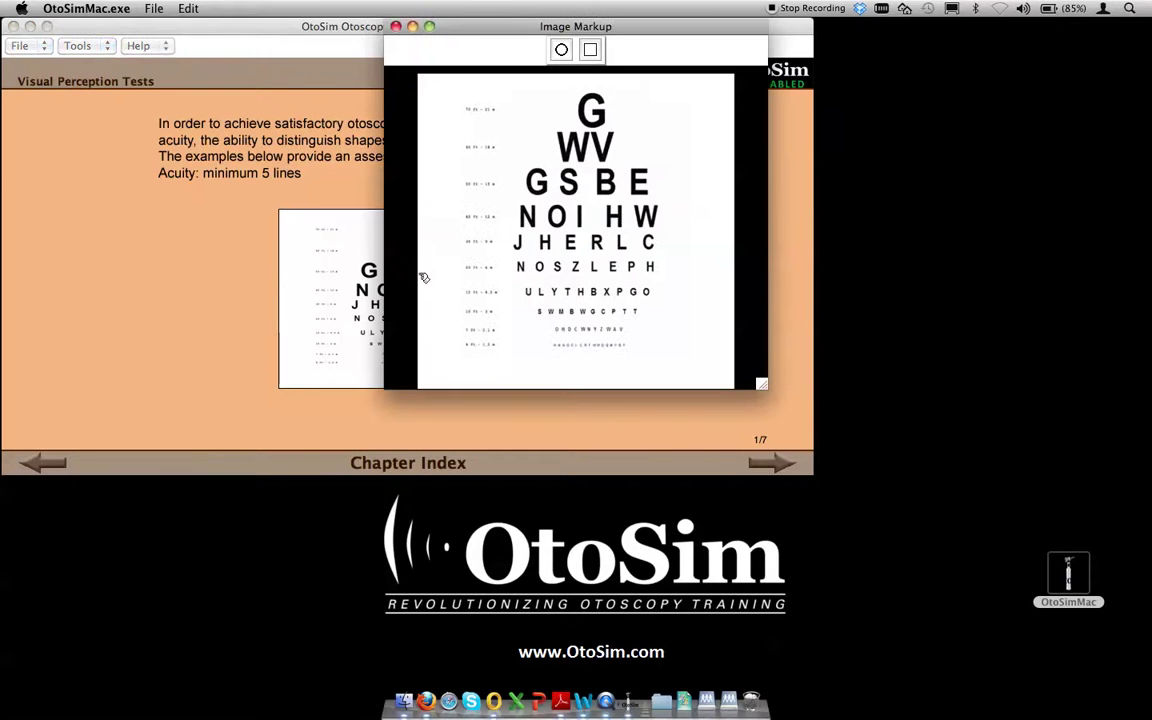
left_click_drag(485, 30, 862, 33)
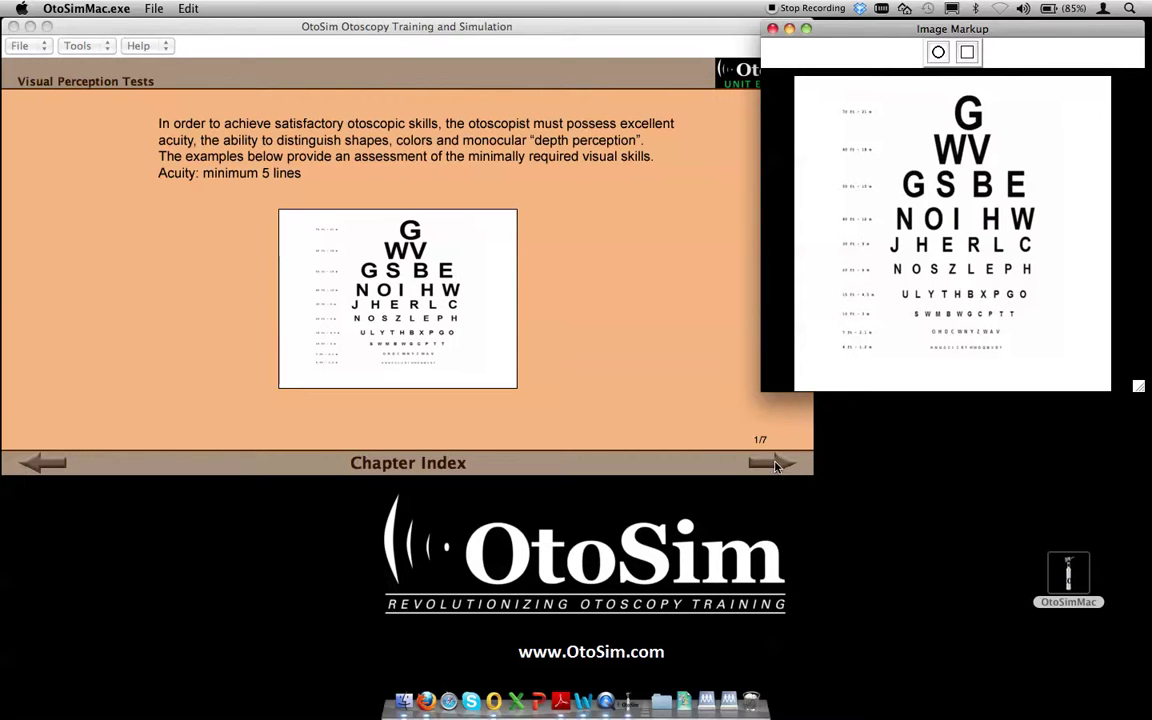
Step: On shapes slide 2/7, enlarge the triangle, cube and hexagon in Image Markup
left_click(776, 465)
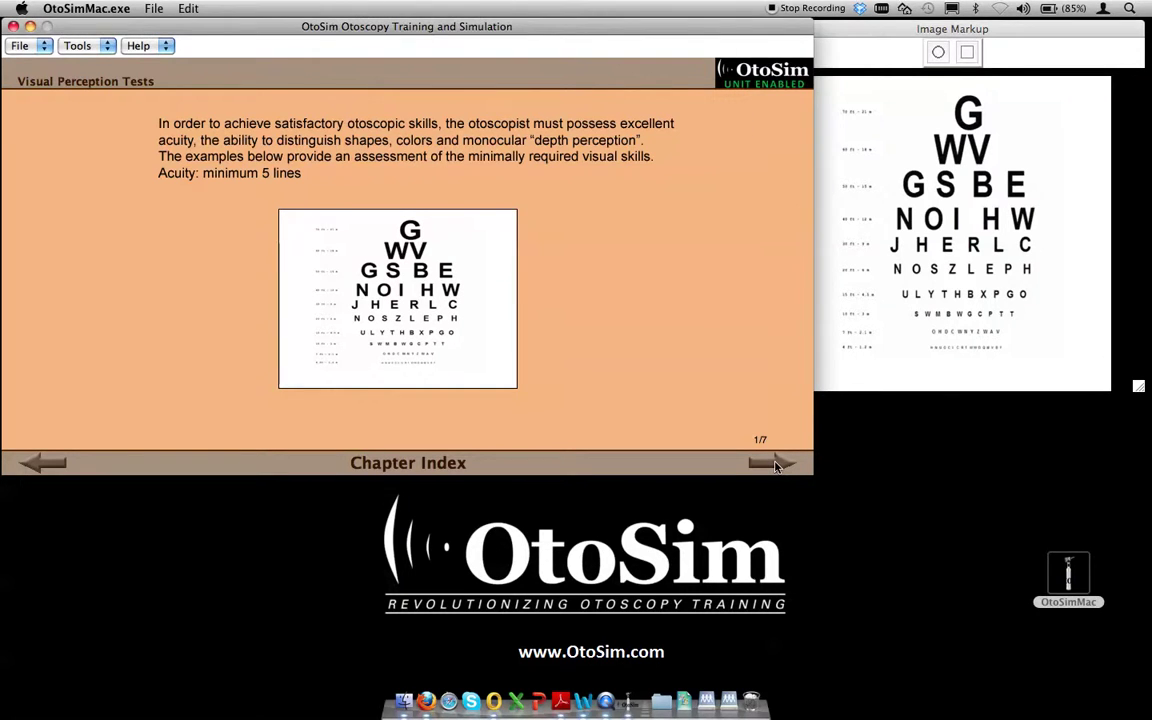
left_click(779, 465)
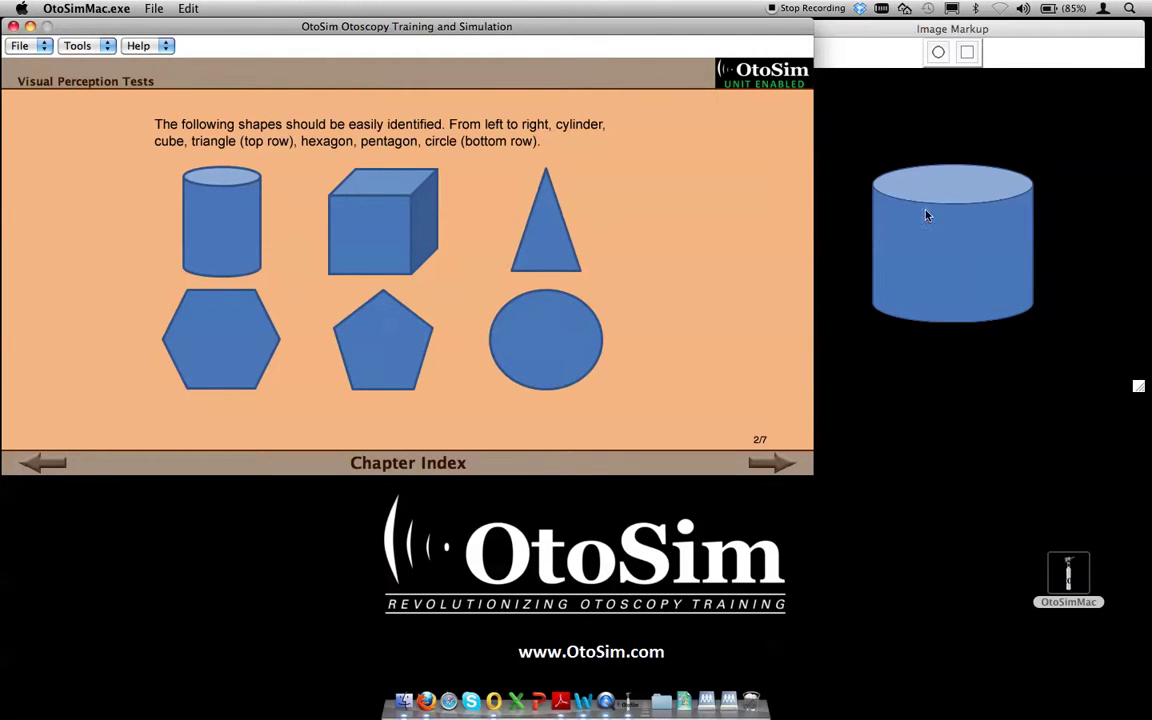
left_click(548, 221)
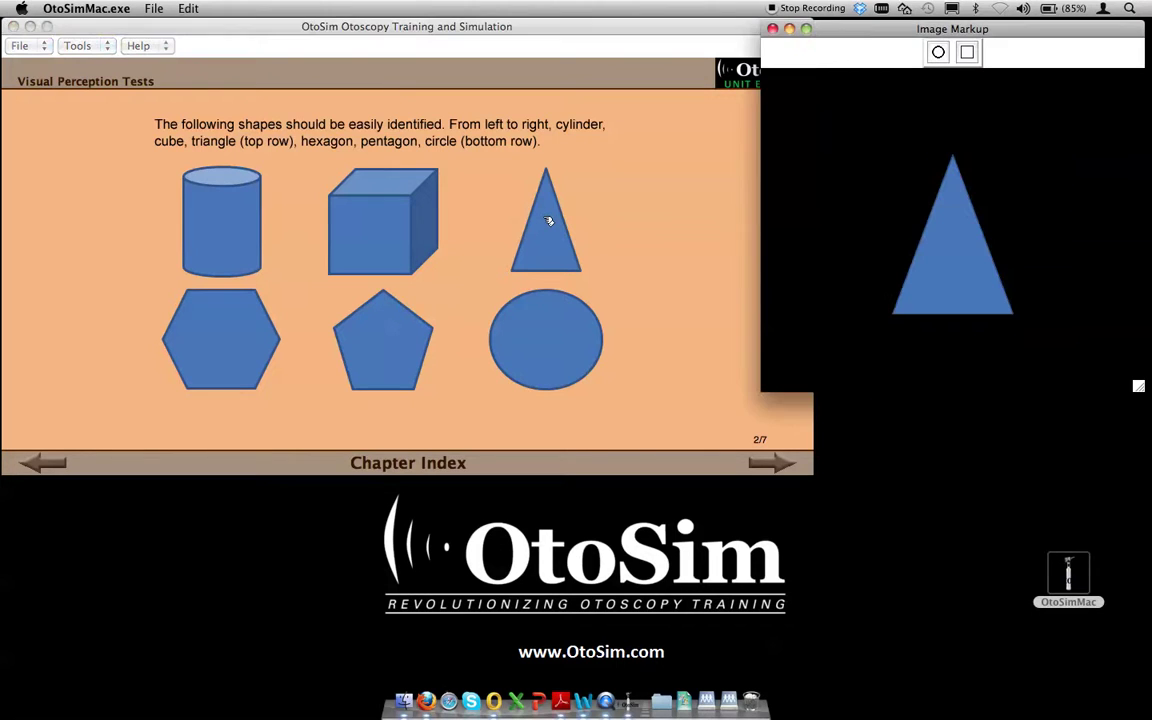
left_click(360, 220)
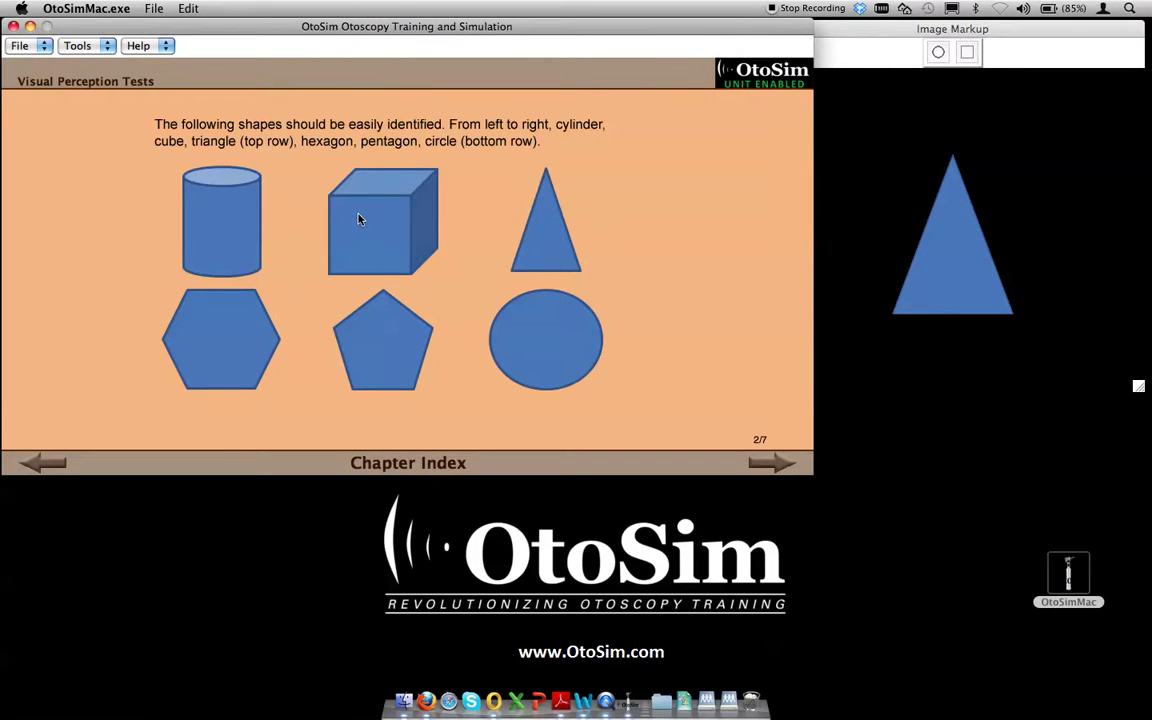
left_click(362, 219)
left_click(209, 344)
left_click(213, 346)
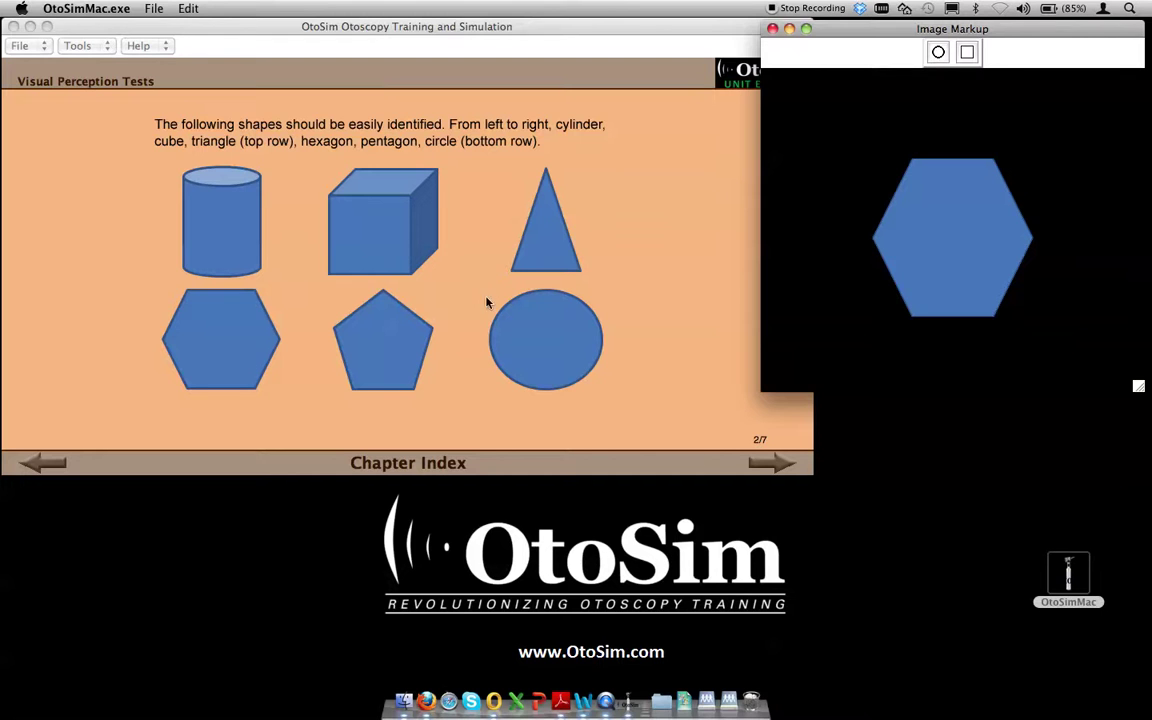
Step: View the '74' colour-blindness plate on slide 3/7, then return to the Table of Contents
left_click(781, 468)
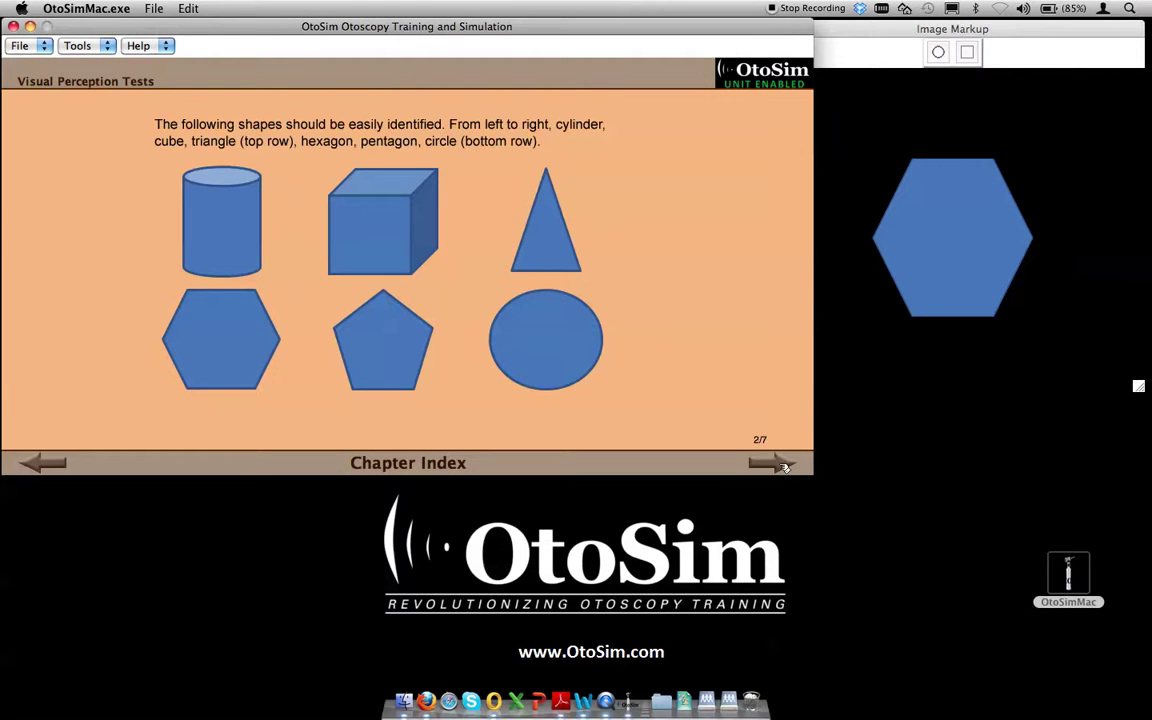
left_click(783, 467)
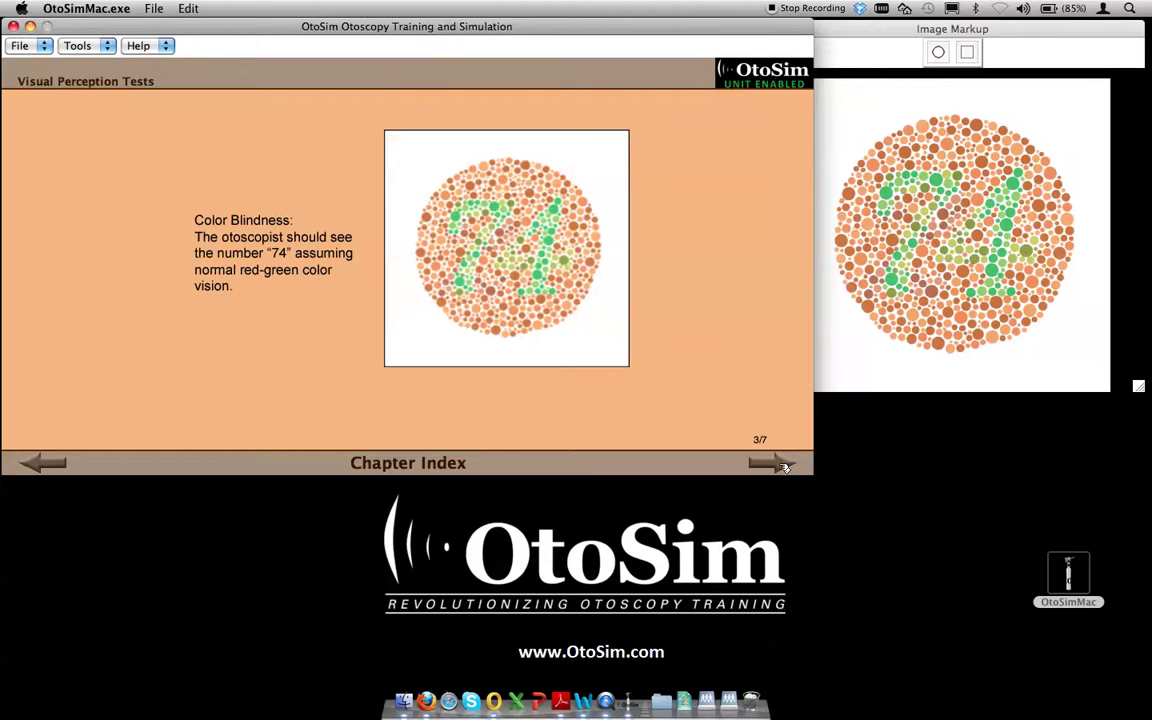
left_click(408, 464)
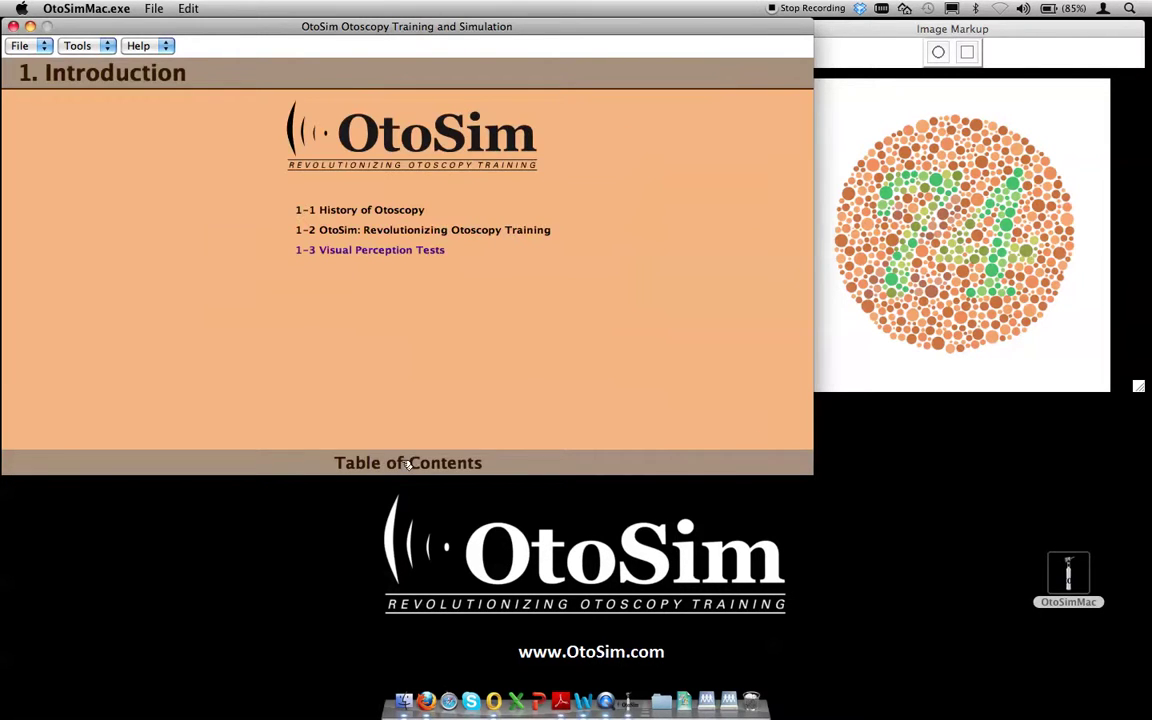
left_click(408, 463)
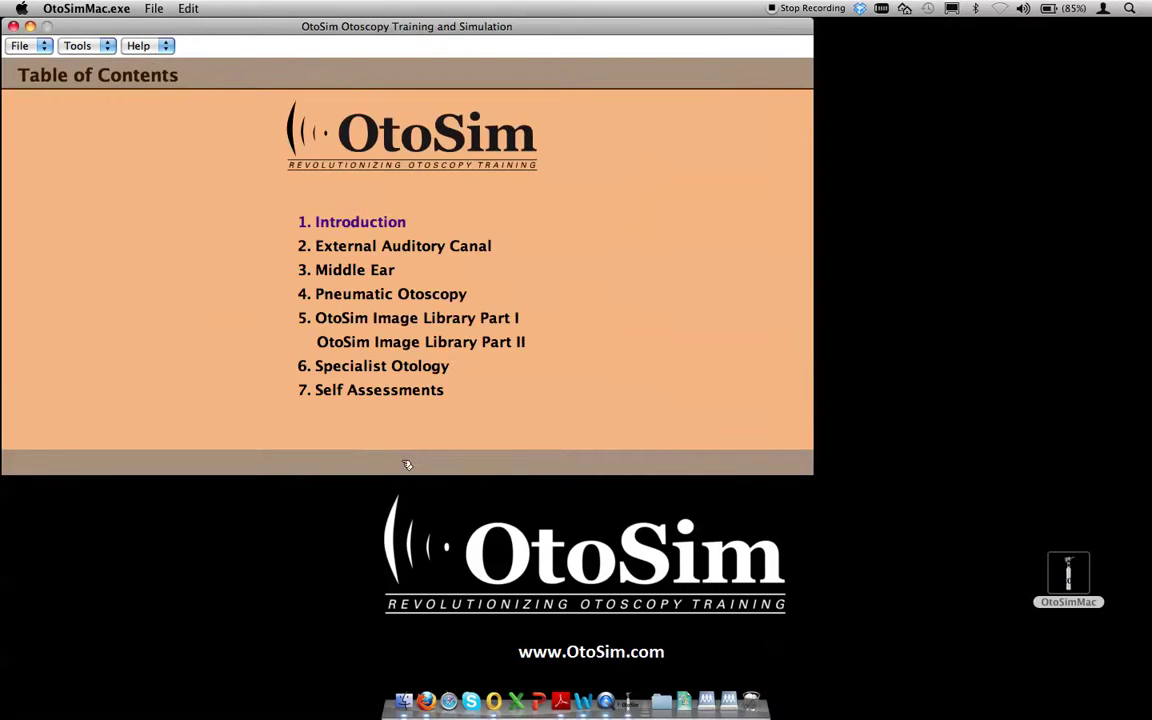
Step: Open 2-6 Chronic Otitis Externa and enlarge its ear-canal photo in Image Markup on the right
left_click(416, 248)
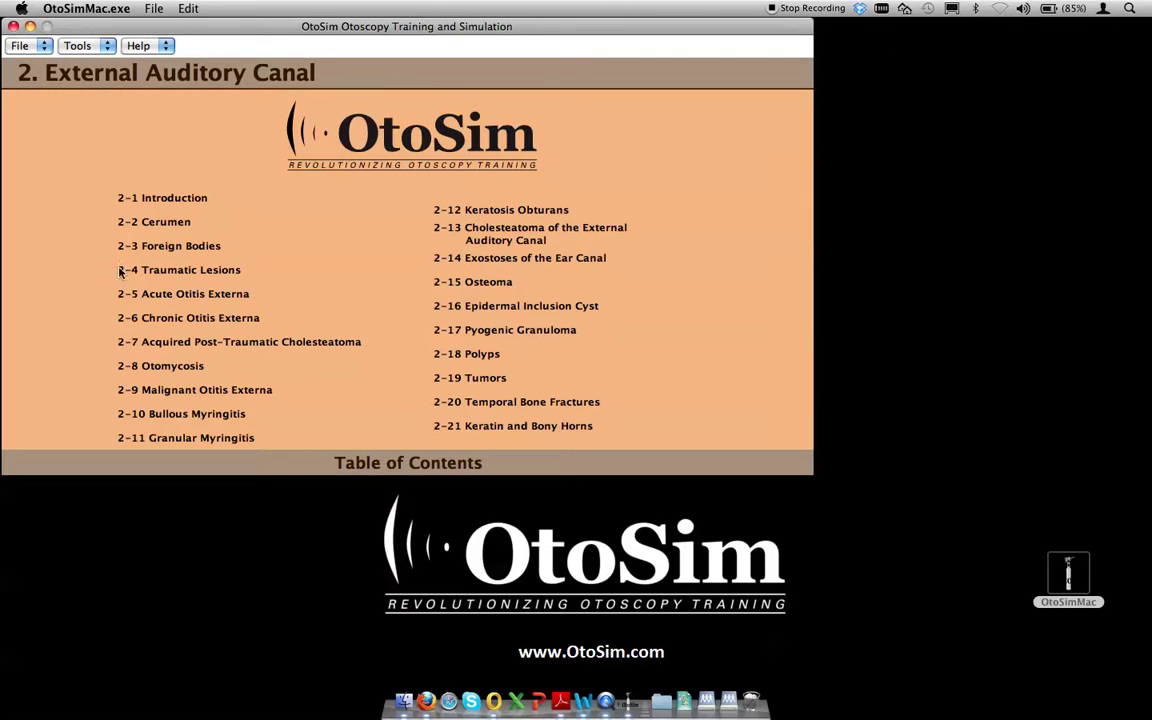
left_click(184, 318)
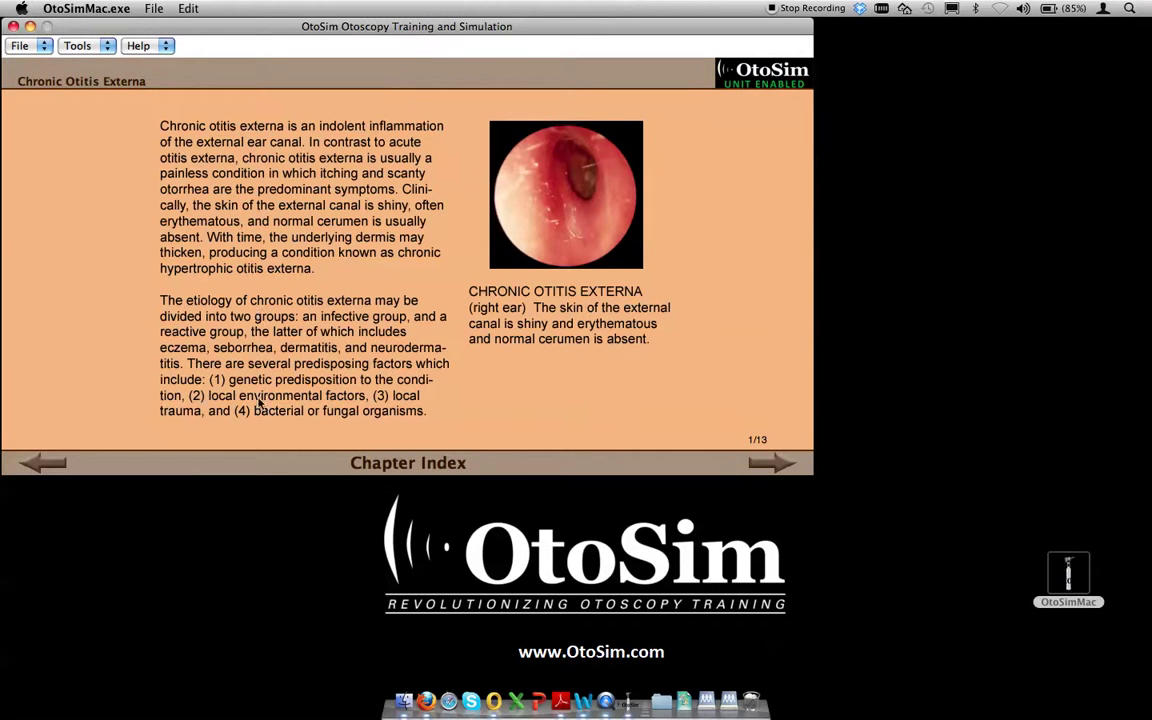
left_click(534, 182)
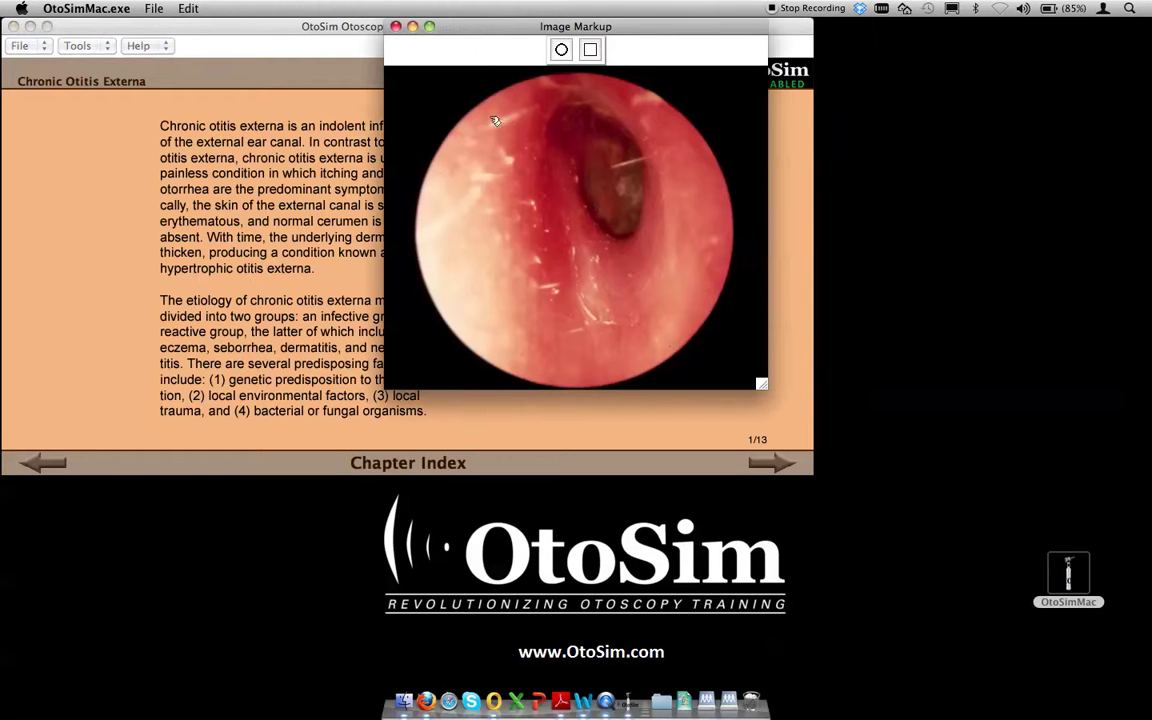
left_click_drag(482, 26, 865, 29)
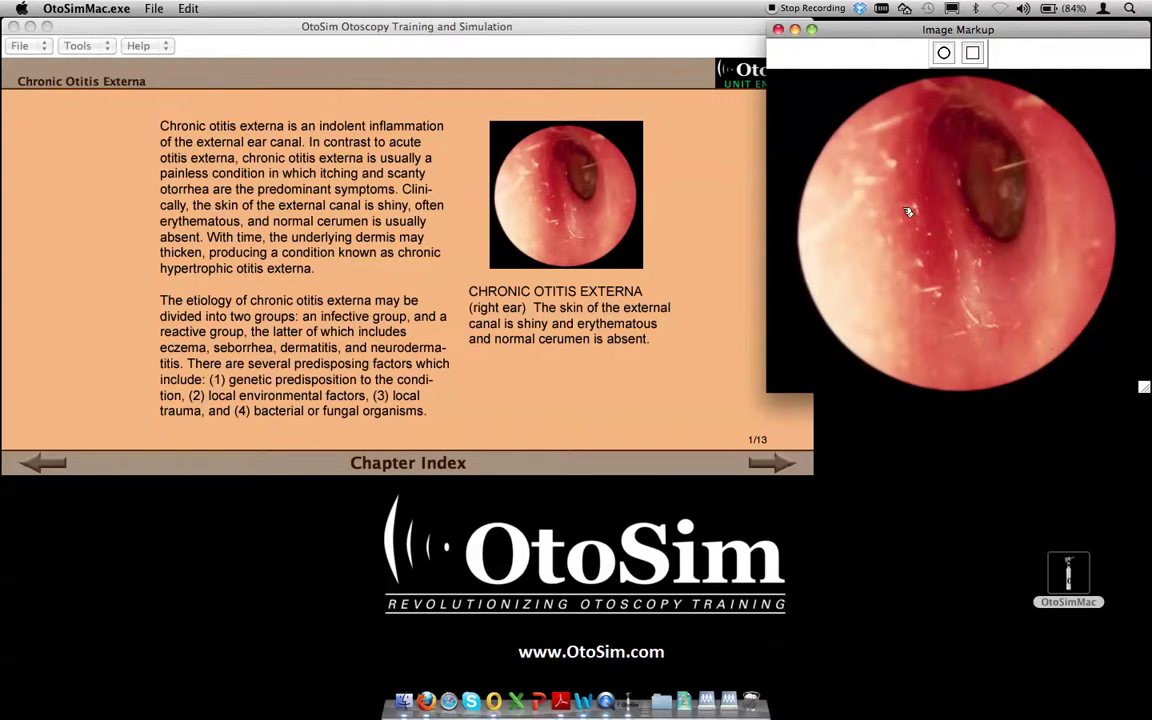
left_click(972, 53)
left_click_drag(928, 107, 1047, 267)
left_click_drag(839, 206, 914, 315)
left_click_drag(953, 256, 1021, 335)
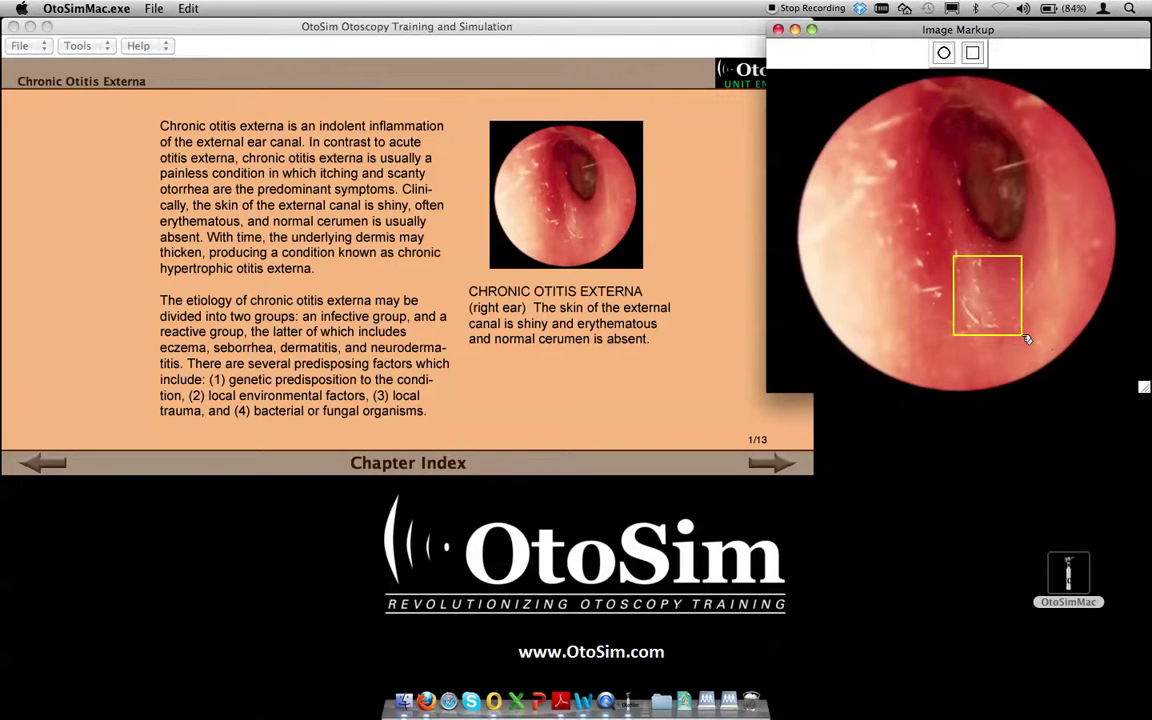
left_click(943, 55)
left_click(946, 97)
left_click(964, 97)
left_click(976, 101)
left_click(986, 109)
left_click(998, 119)
left_click(1008, 128)
left_click(1015, 137)
left_click(1022, 148)
left_click(1025, 160)
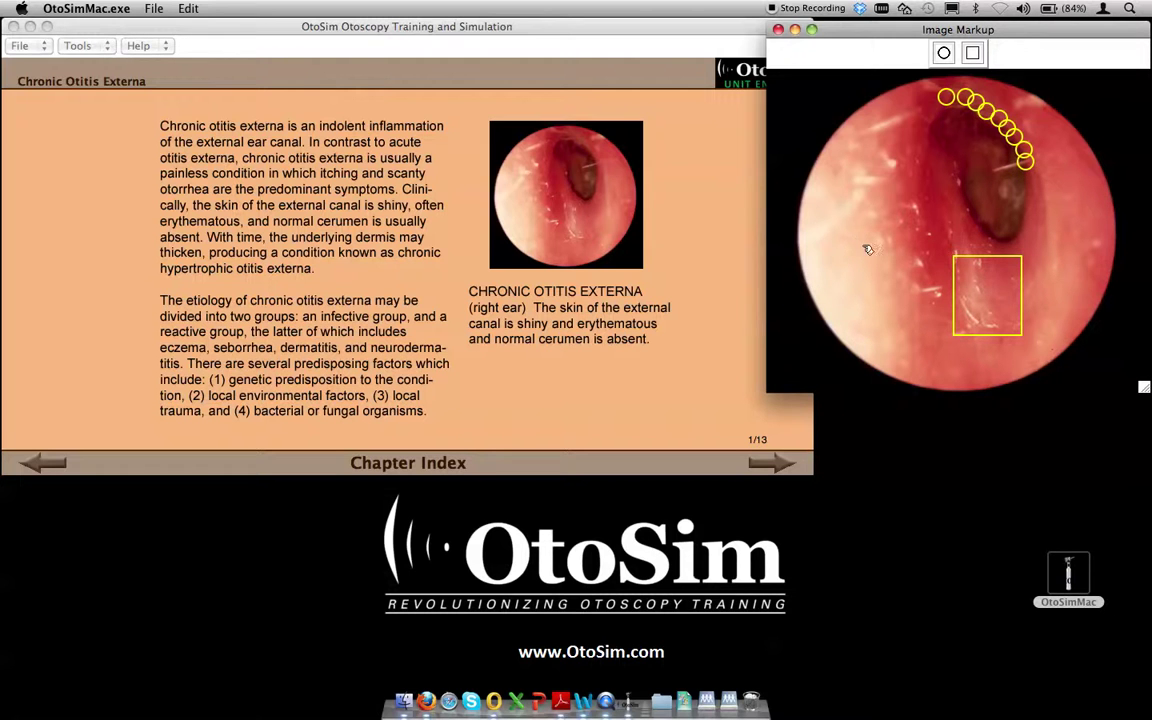
right_click(864, 243)
left_click(890, 271)
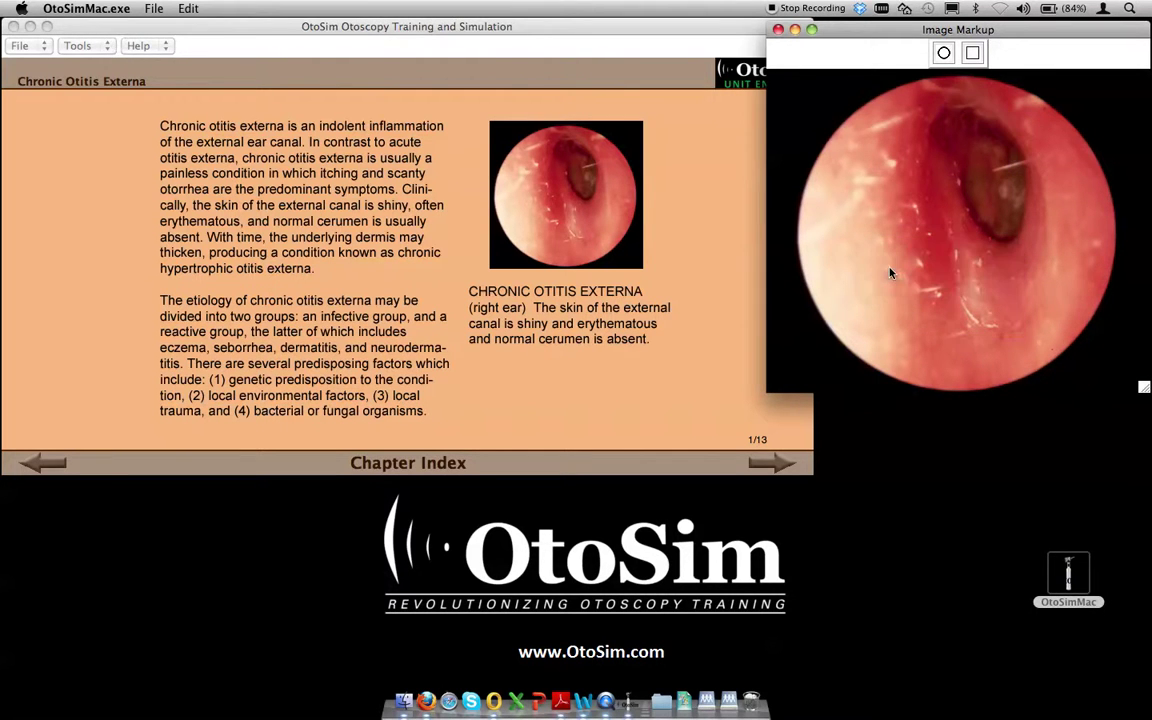
Step: Page through the remaining Chronic Otitis Externa slides to the External Auditory Canal chapter index
left_click(783, 469)
left_click(784, 467)
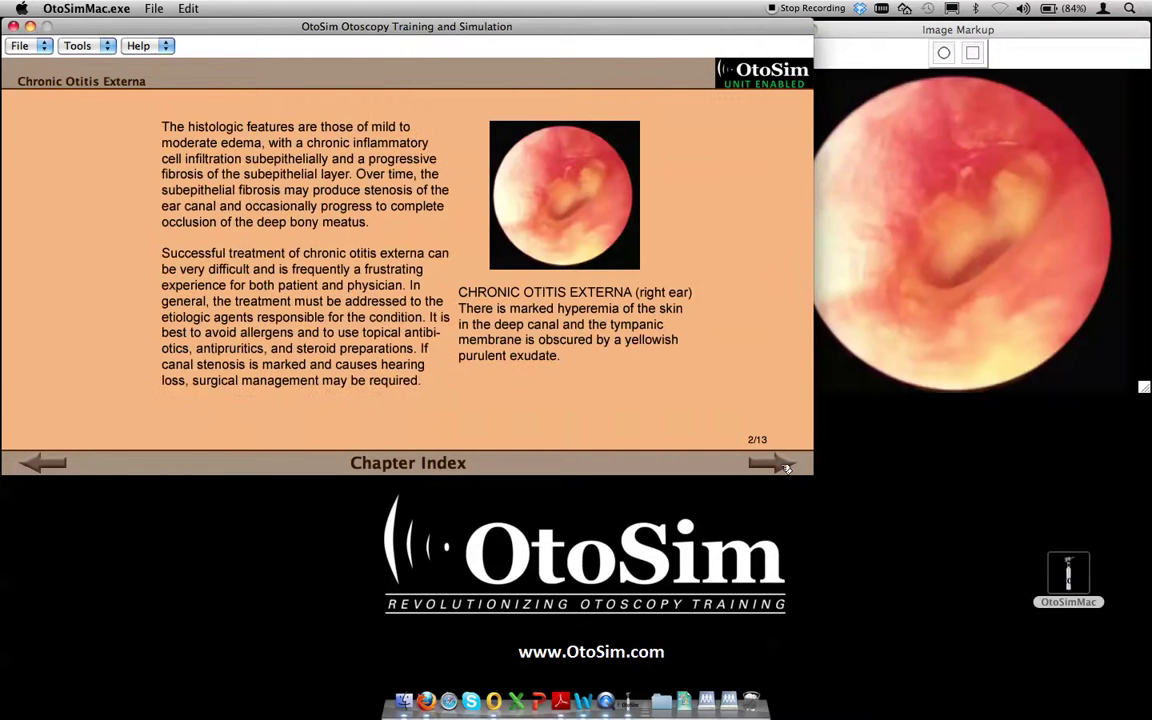
left_click(786, 468)
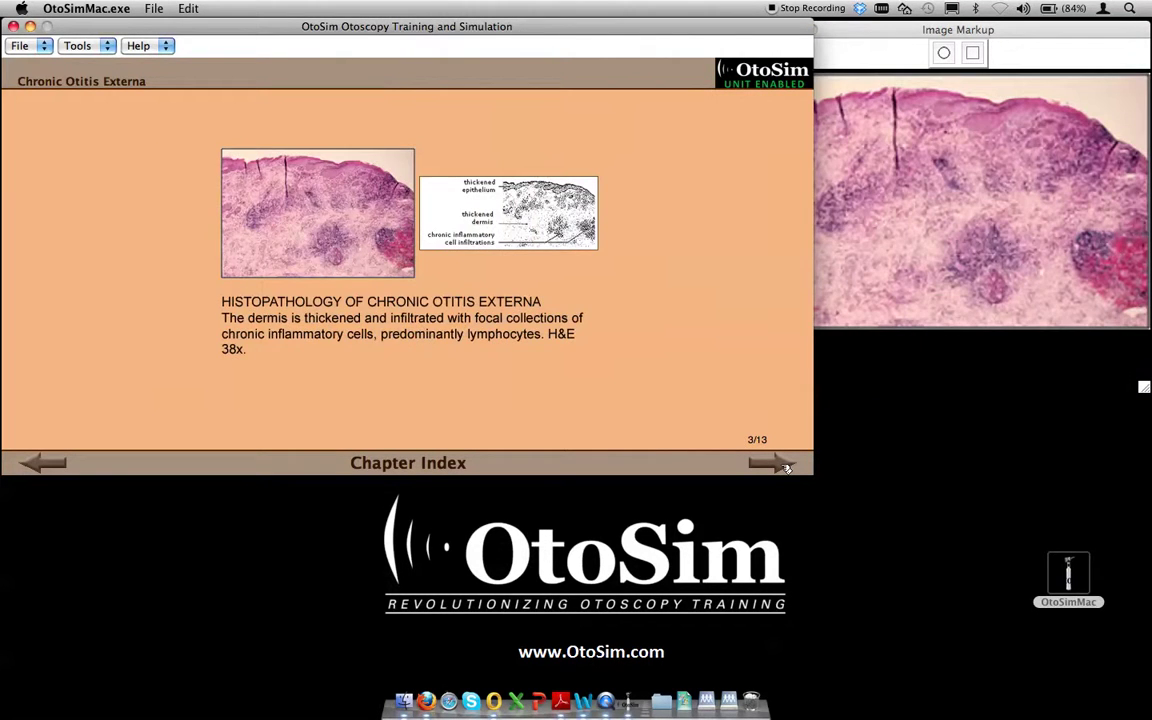
left_click(786, 468)
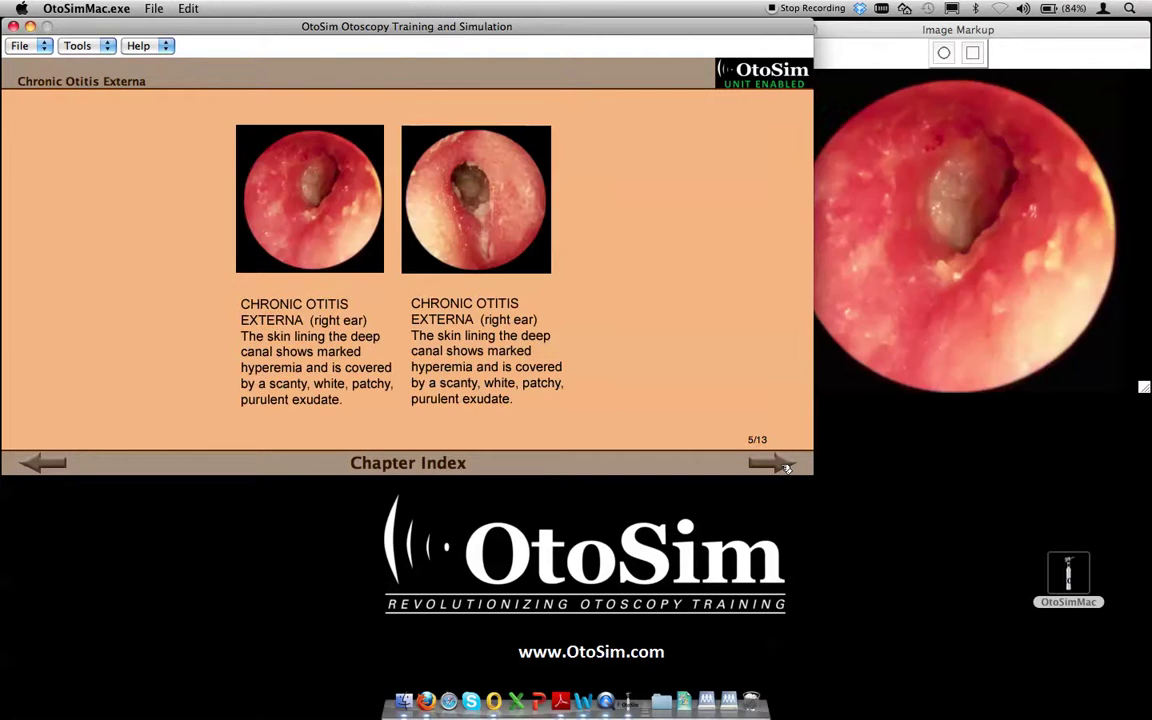
left_click(787, 467)
left_click(787, 467)
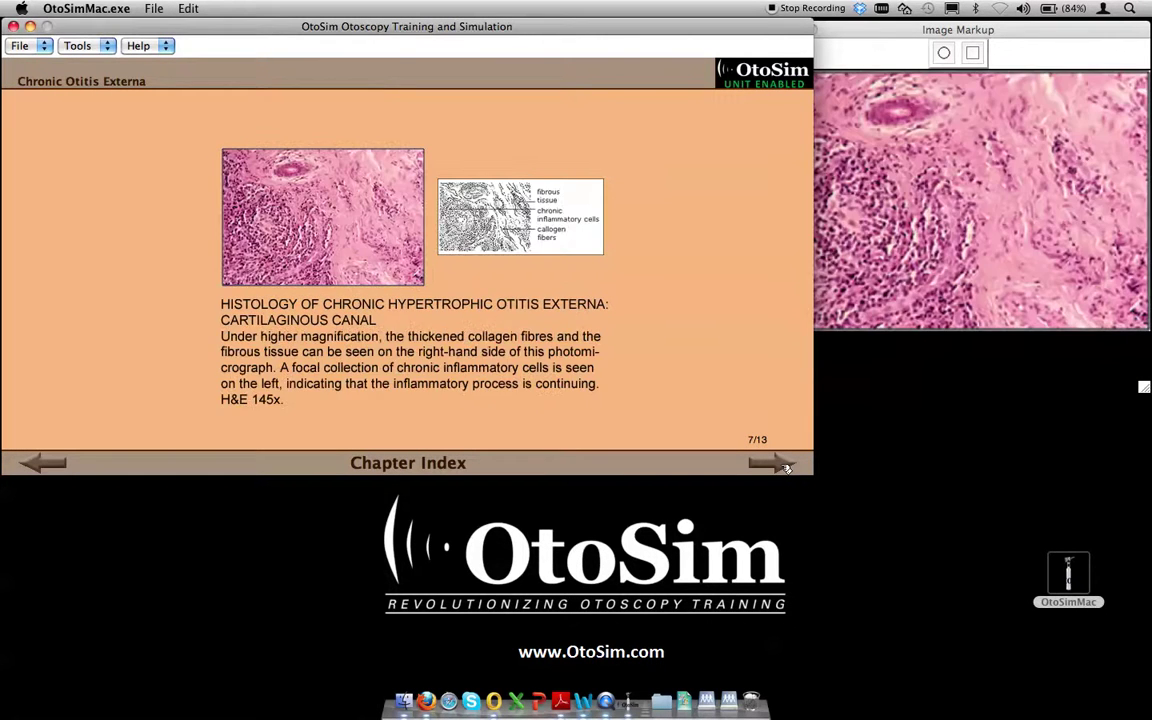
left_click(787, 467)
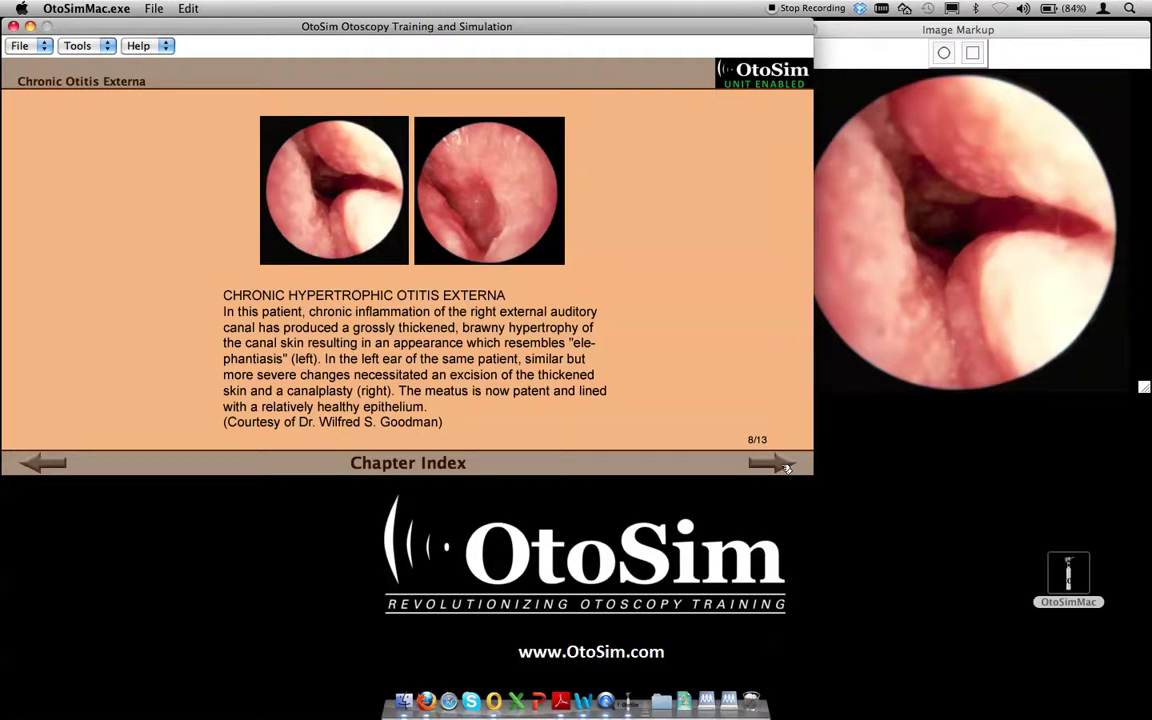
left_click(787, 467)
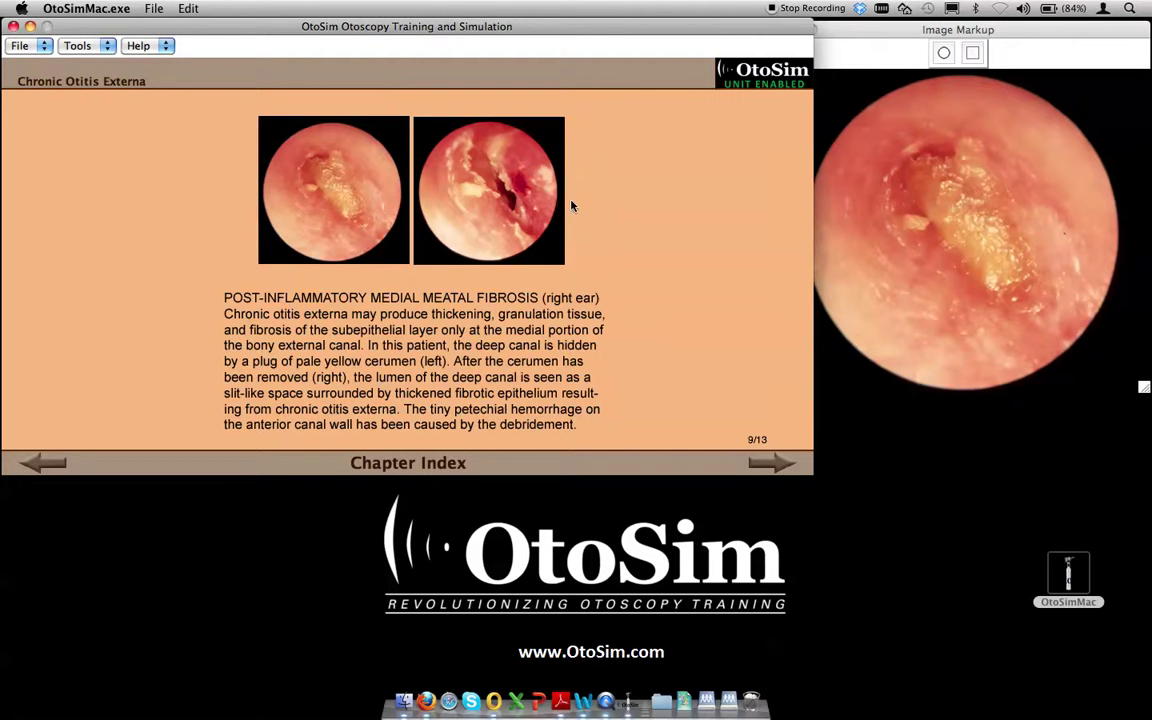
left_click(786, 465)
left_click(785, 466)
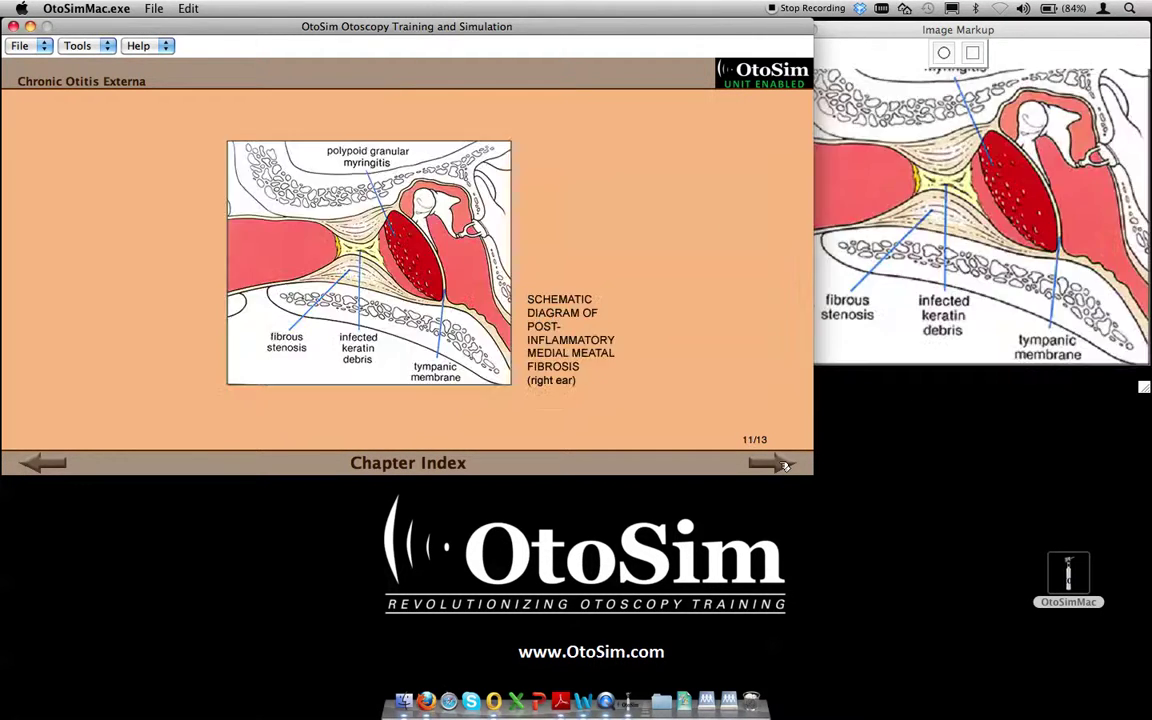
left_click(785, 466)
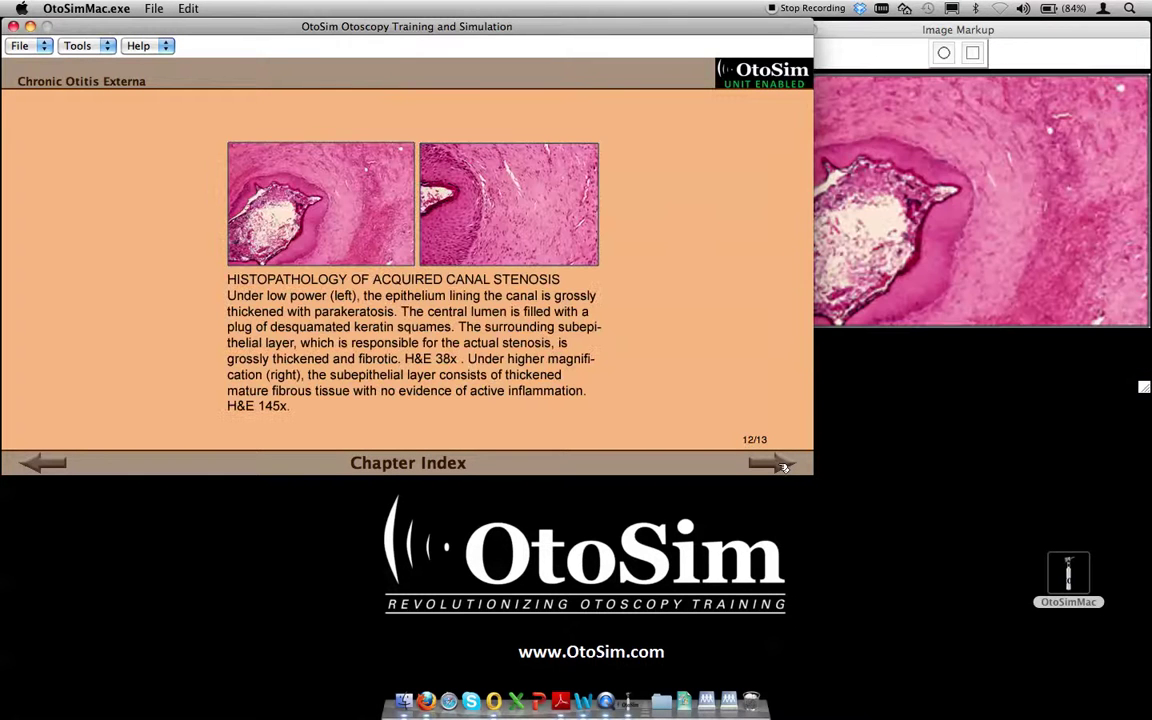
left_click(785, 466)
left_click(785, 466)
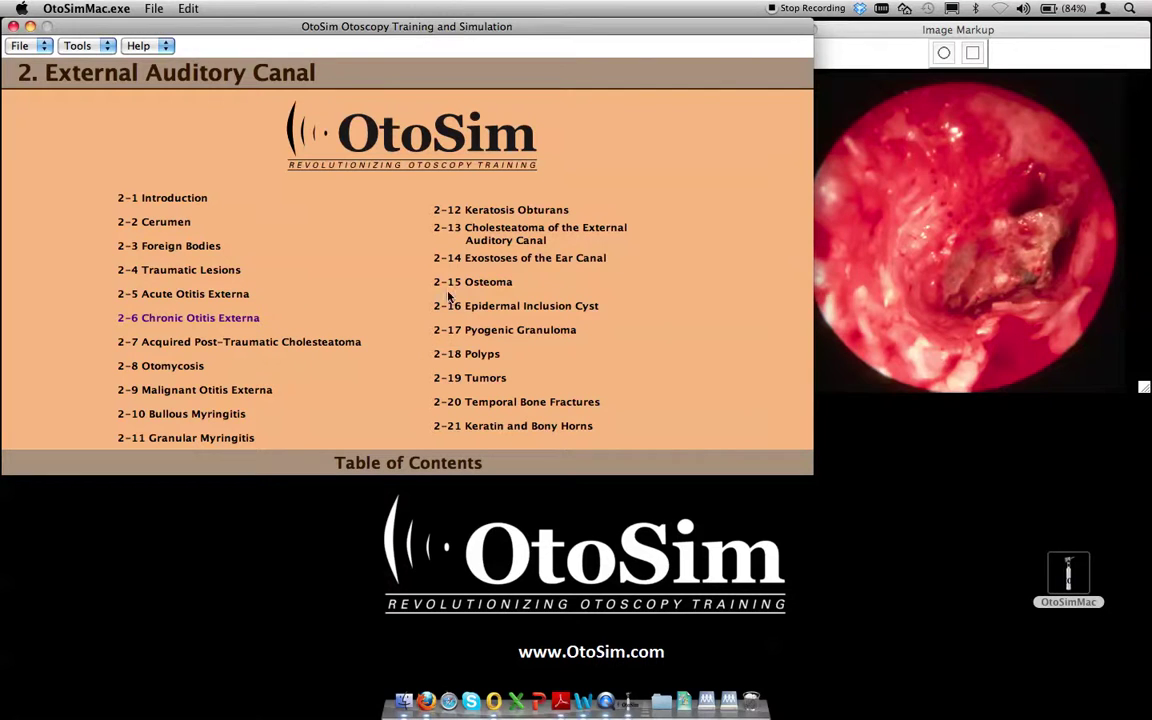
Step: Glance at the 3. Middle Ear list, then open 4-2 Pneumatic Otoscopy Video 1
left_click(425, 468)
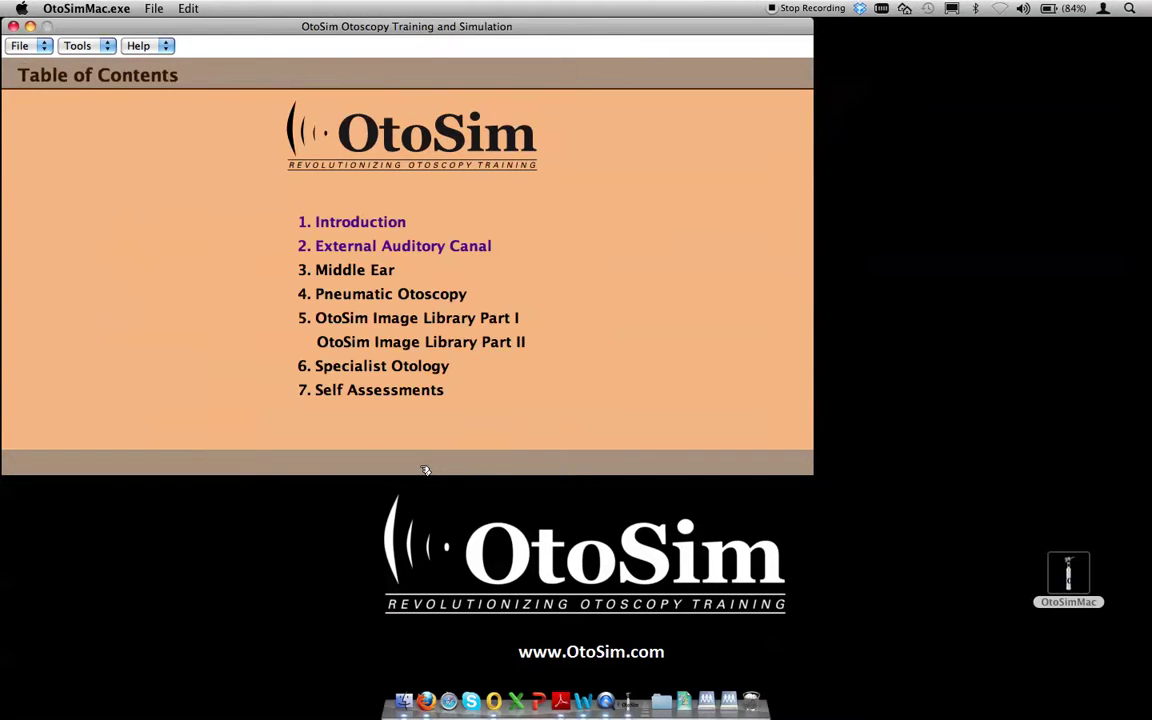
left_click(378, 270)
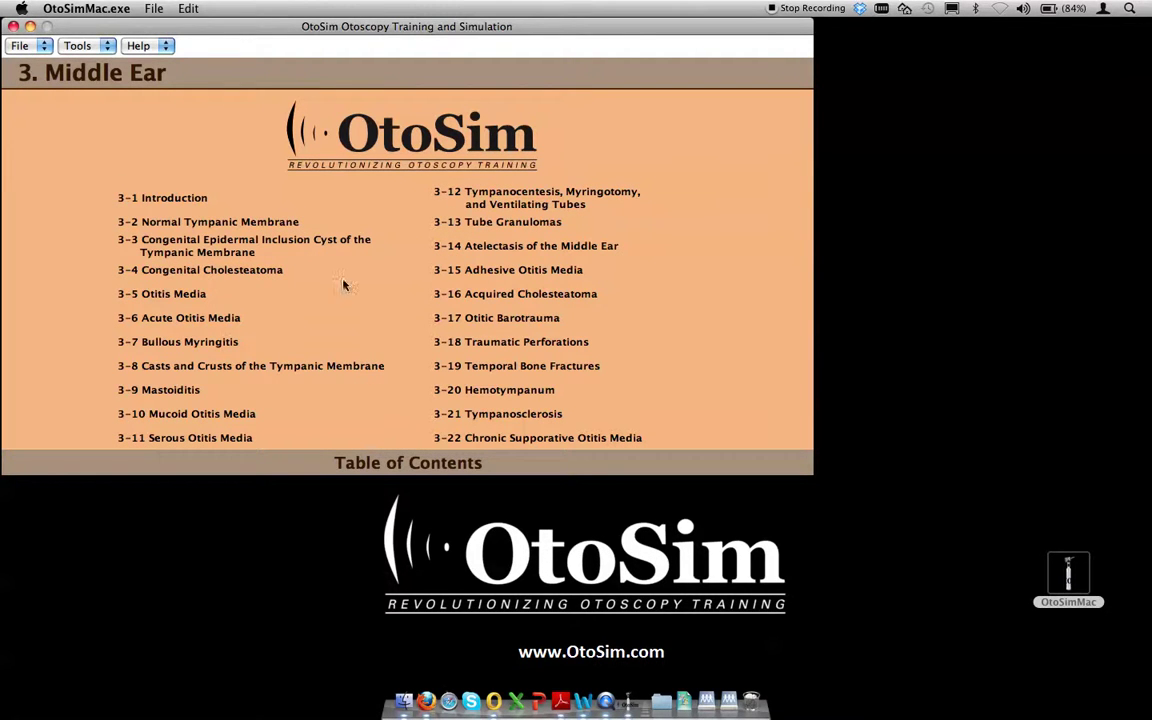
left_click(427, 466)
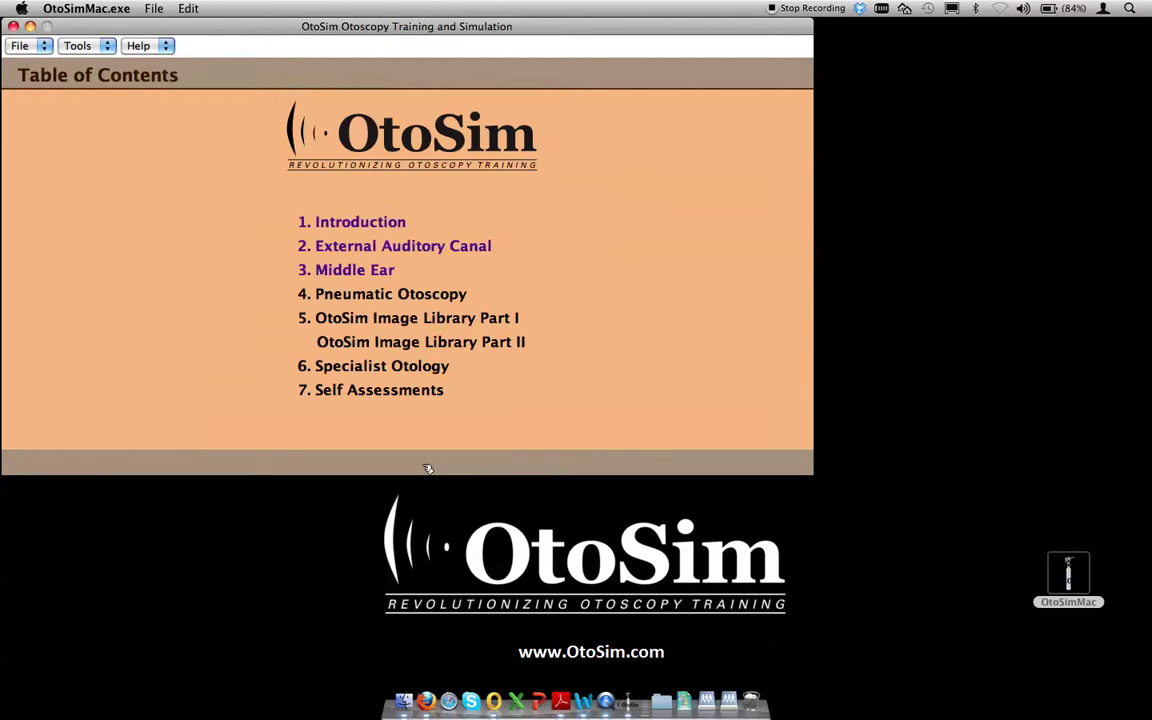
left_click(427, 294)
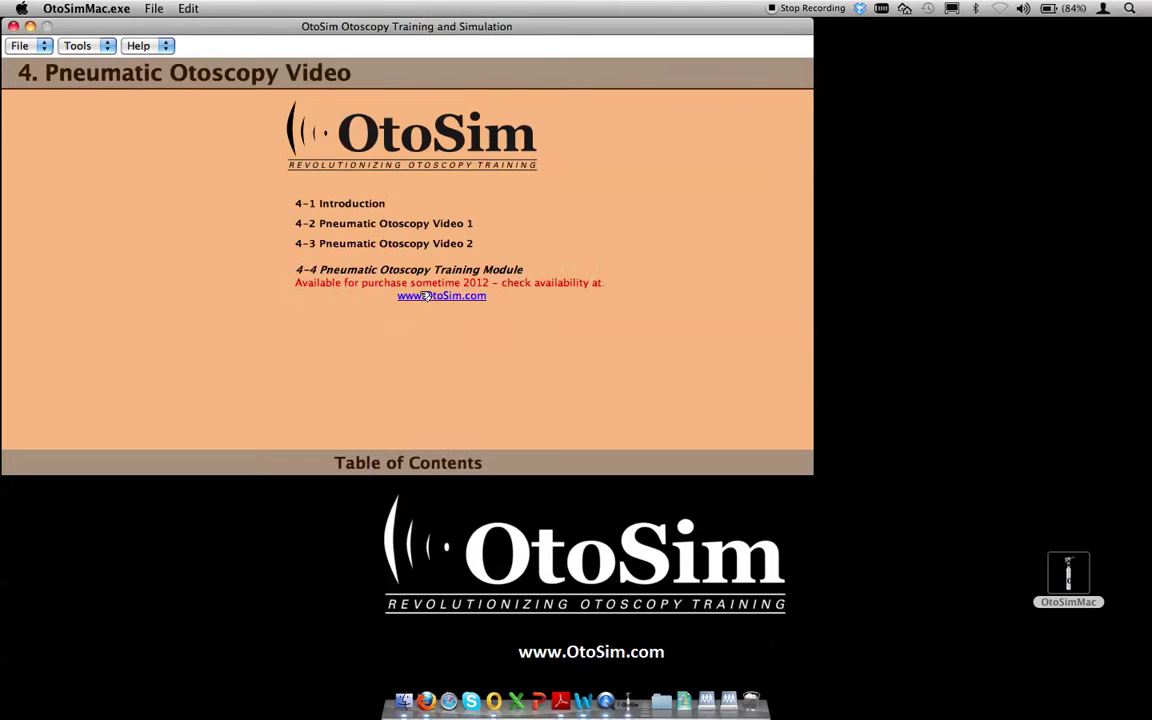
left_click(413, 226)
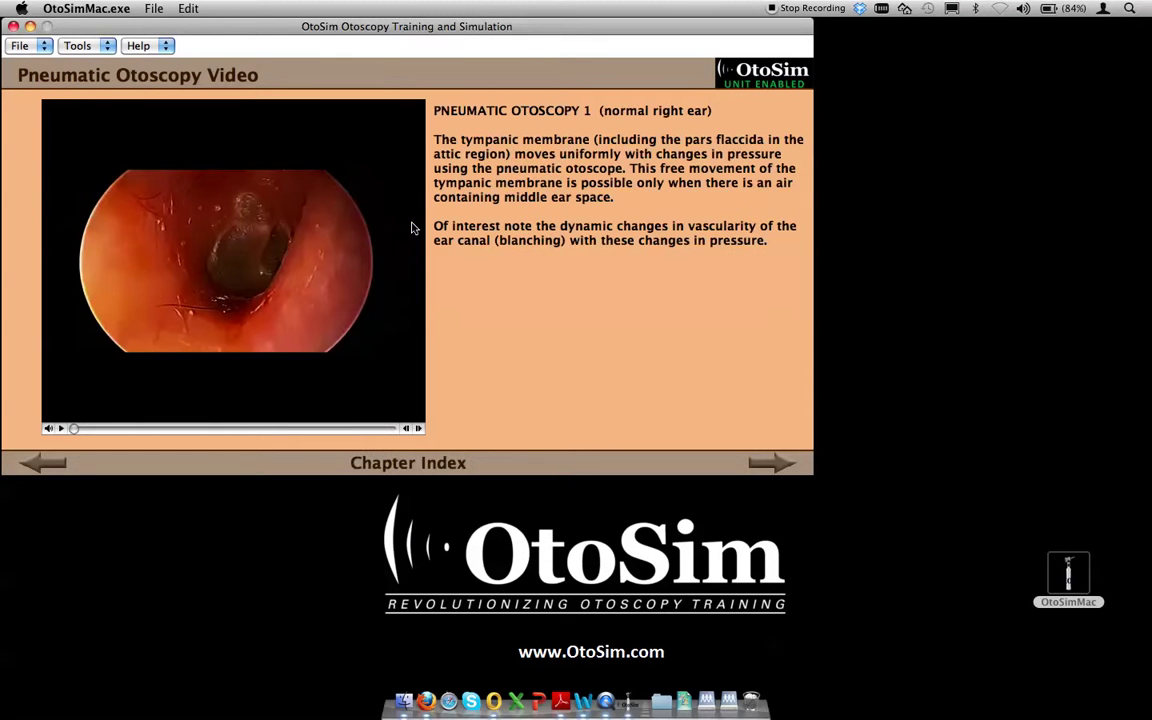
Step: Play the normal right ear pneumatic otoscopy video, then return to the chapter index
left_click(61, 429)
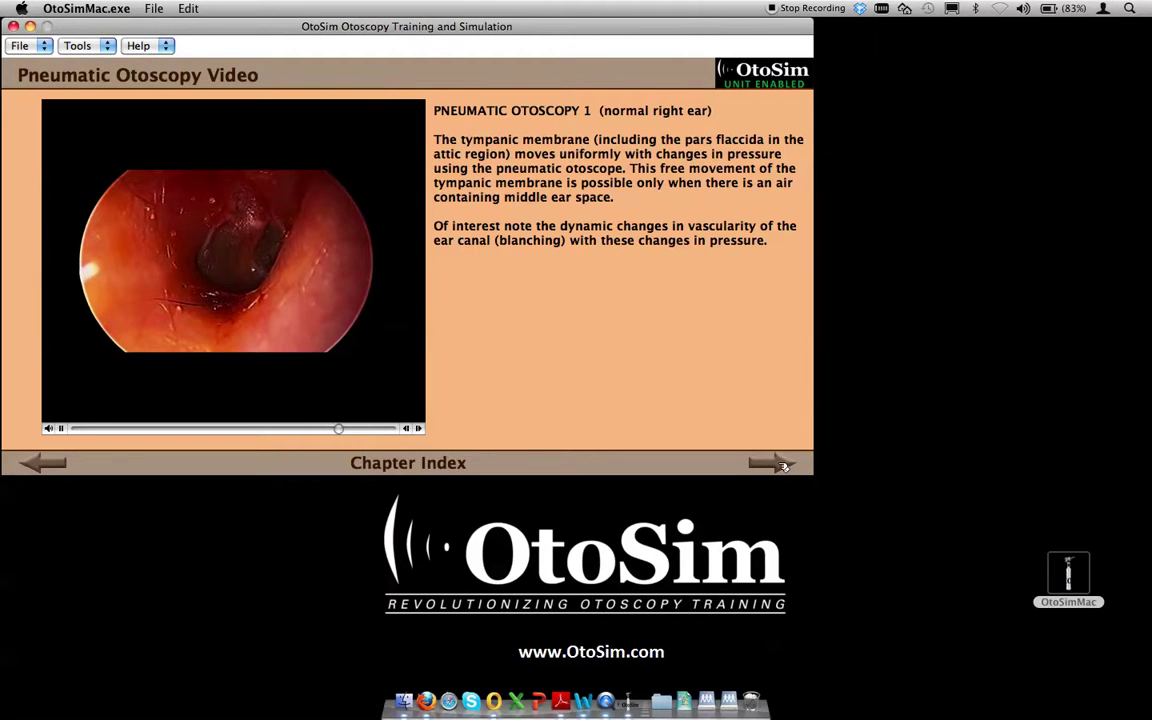
left_click(418, 463)
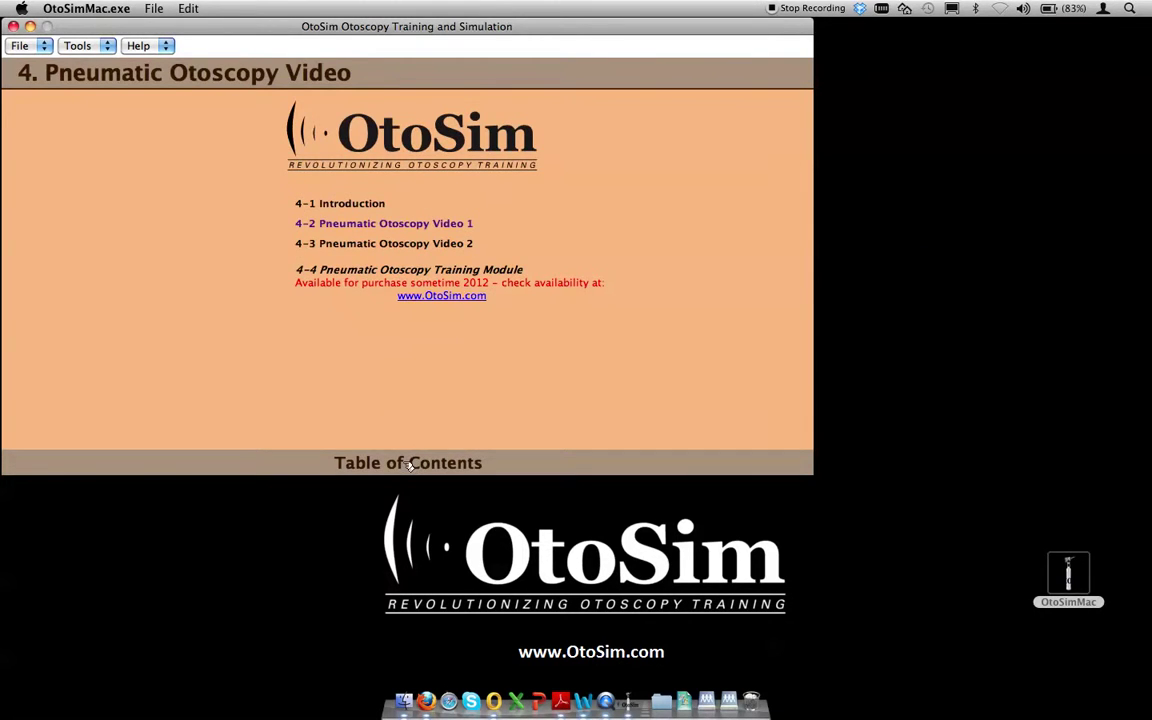
Step: From the Table of Contents, open 5. OtoSim Image Library Part I
left_click(409, 464)
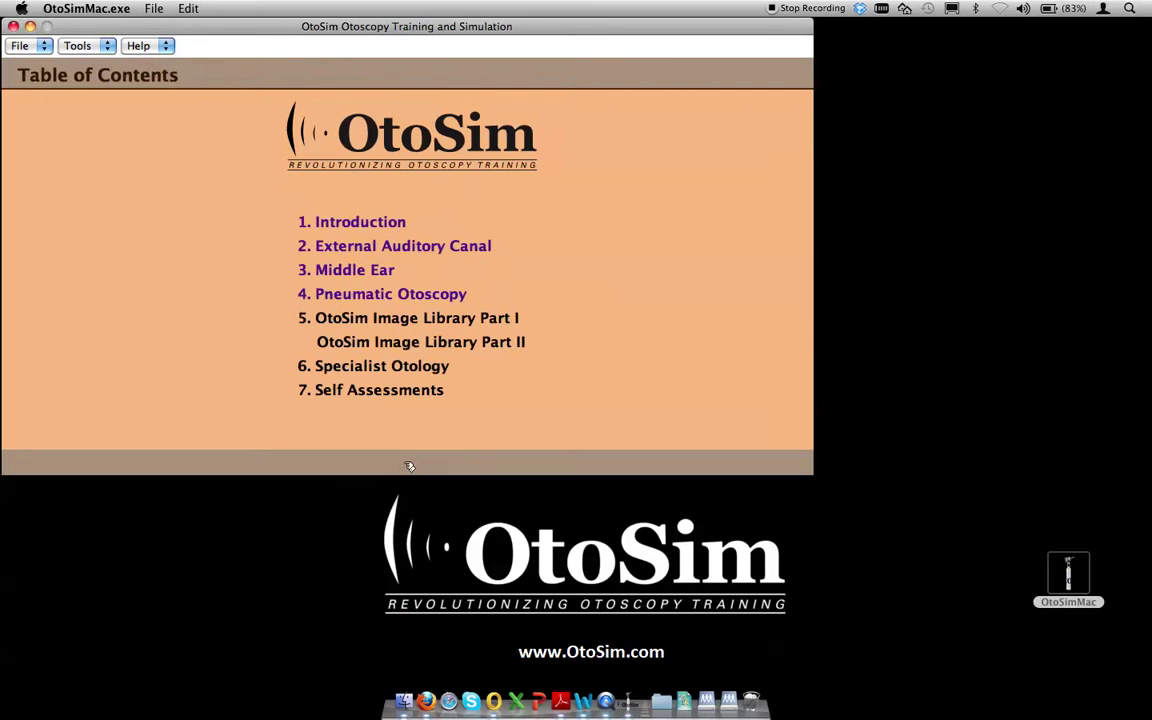
left_click(410, 318)
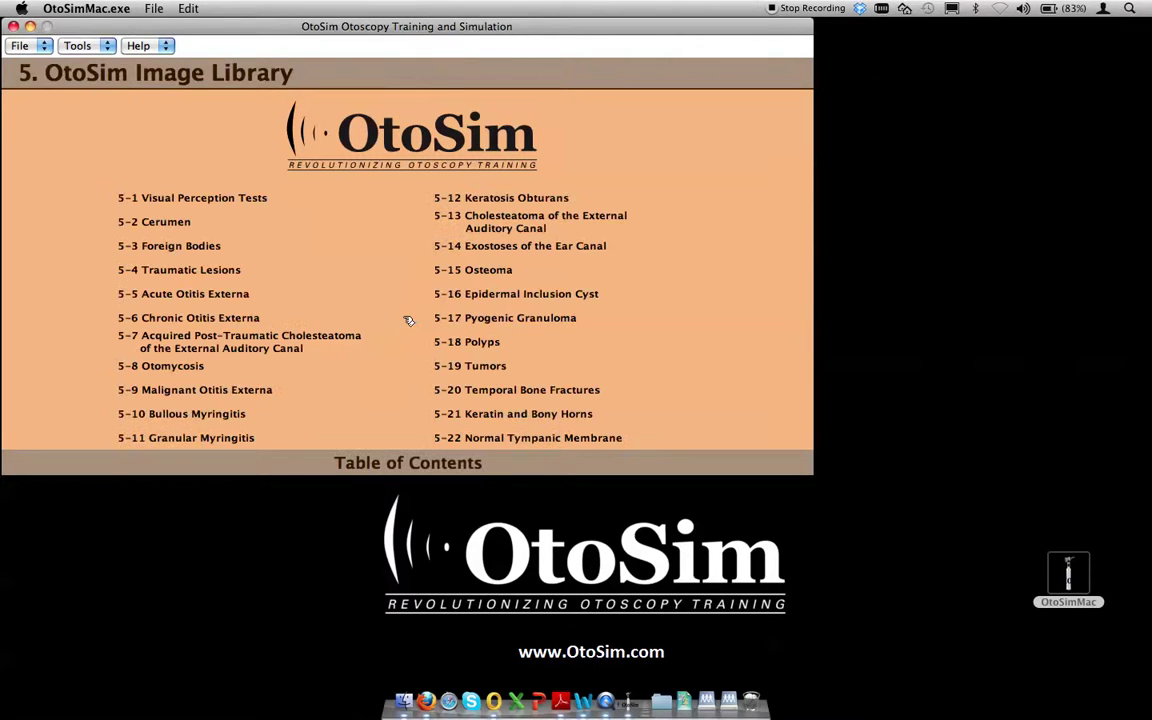
Step: Open the library's 5-6 Chronic Otitis Externa slides and page ahead toward slide 6 of 7
left_click(203, 318)
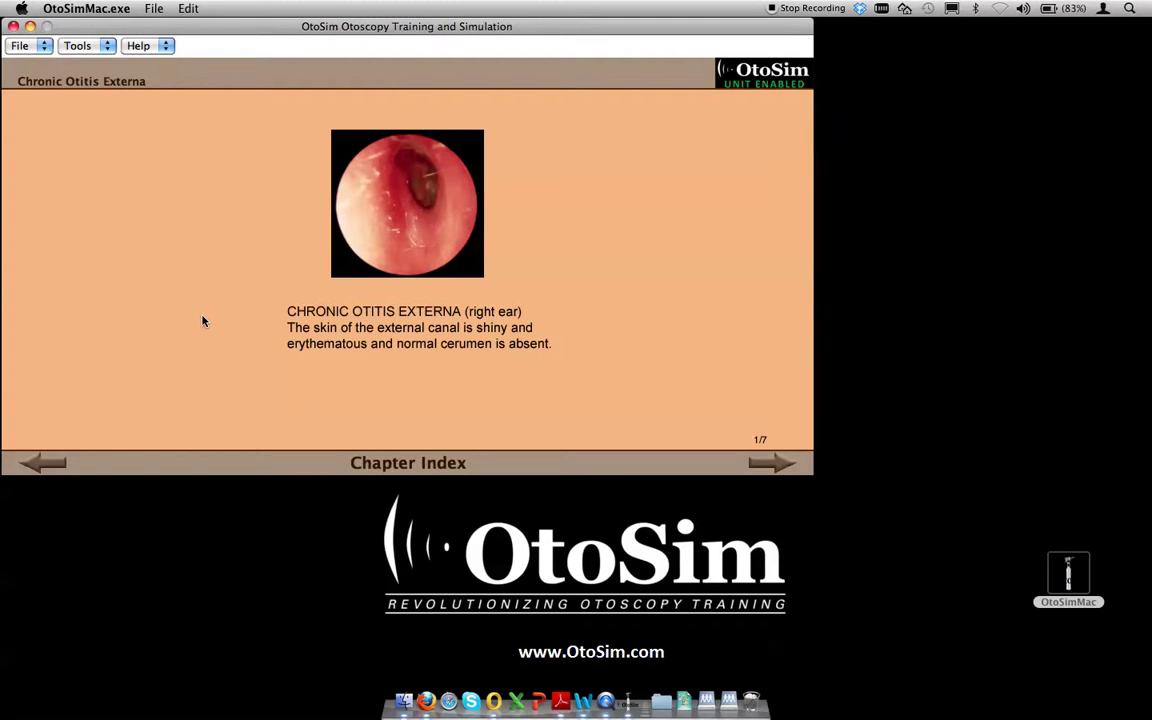
left_click(779, 462)
left_click(779, 462)
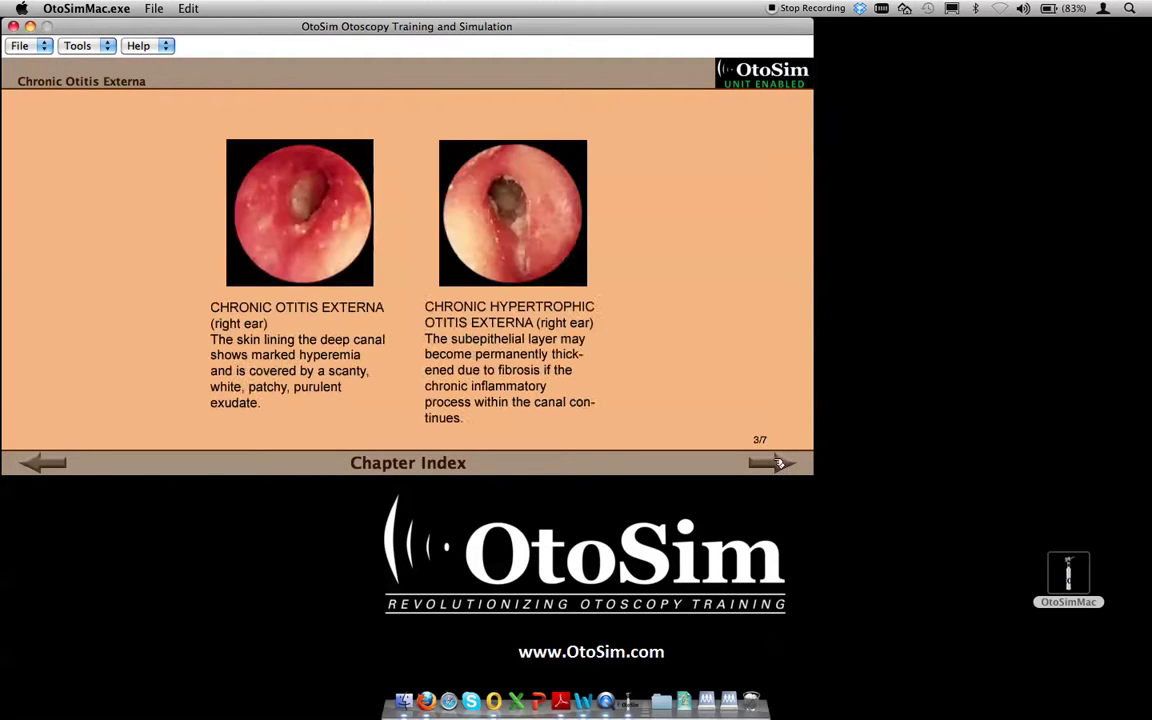
left_click(779, 462)
left_click(779, 462)
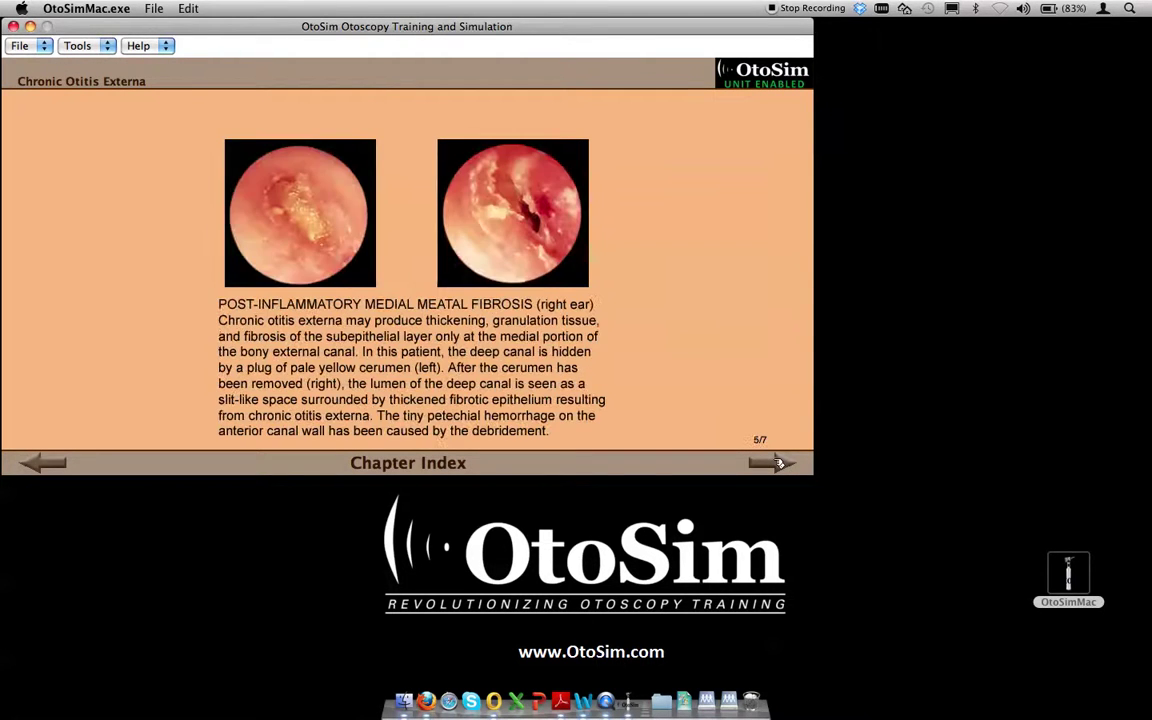
left_click(779, 462)
Step: Box the ear canal opening with a yellow rectangle, then page past slide 7/7 to the Image Library list
left_click(446, 232)
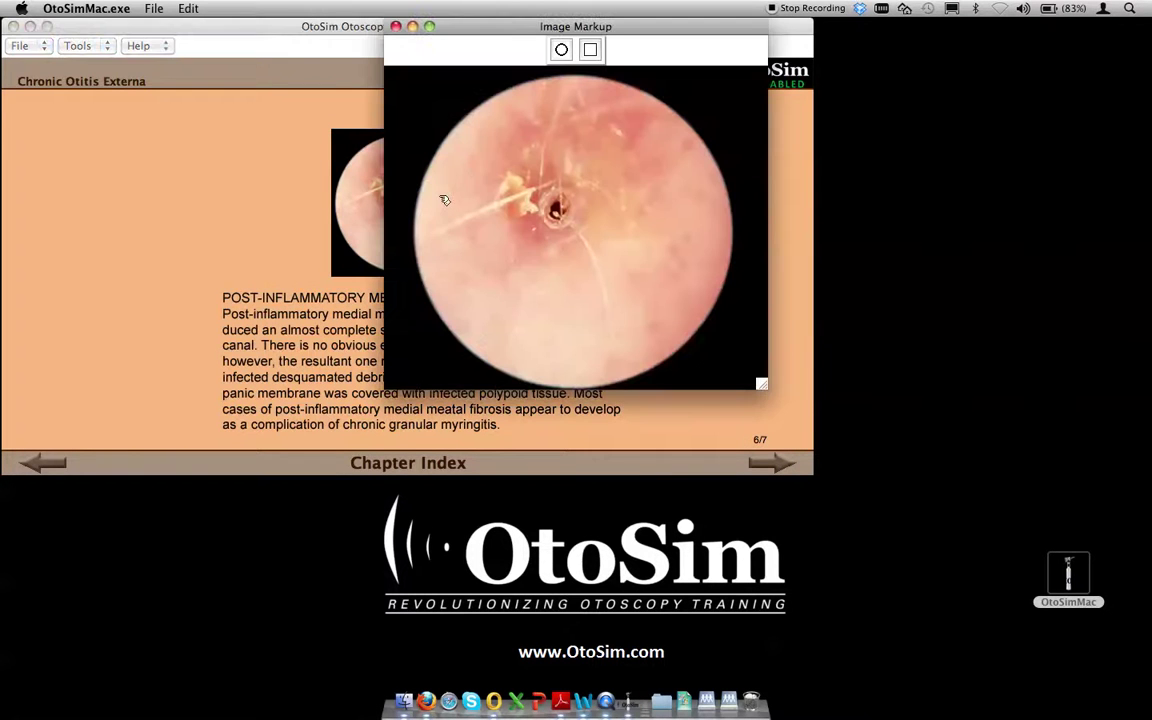
left_click_drag(488, 27, 870, 28)
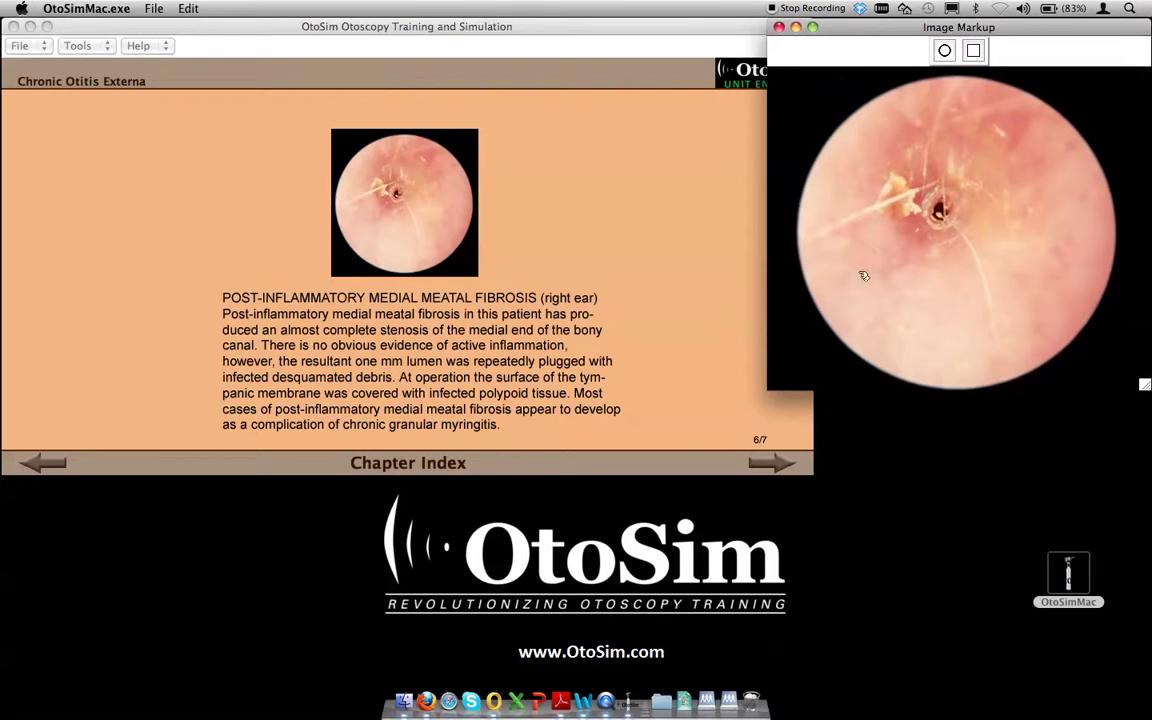
left_click(979, 50)
left_click_drag(900, 140, 982, 270)
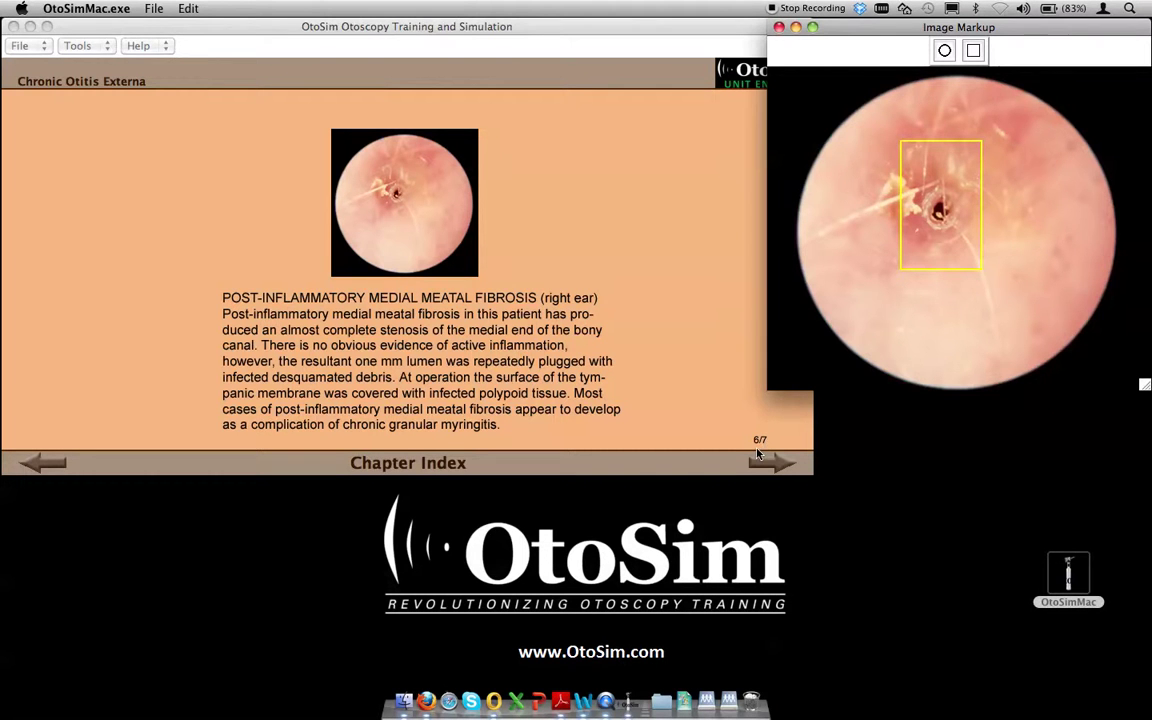
left_click(776, 466)
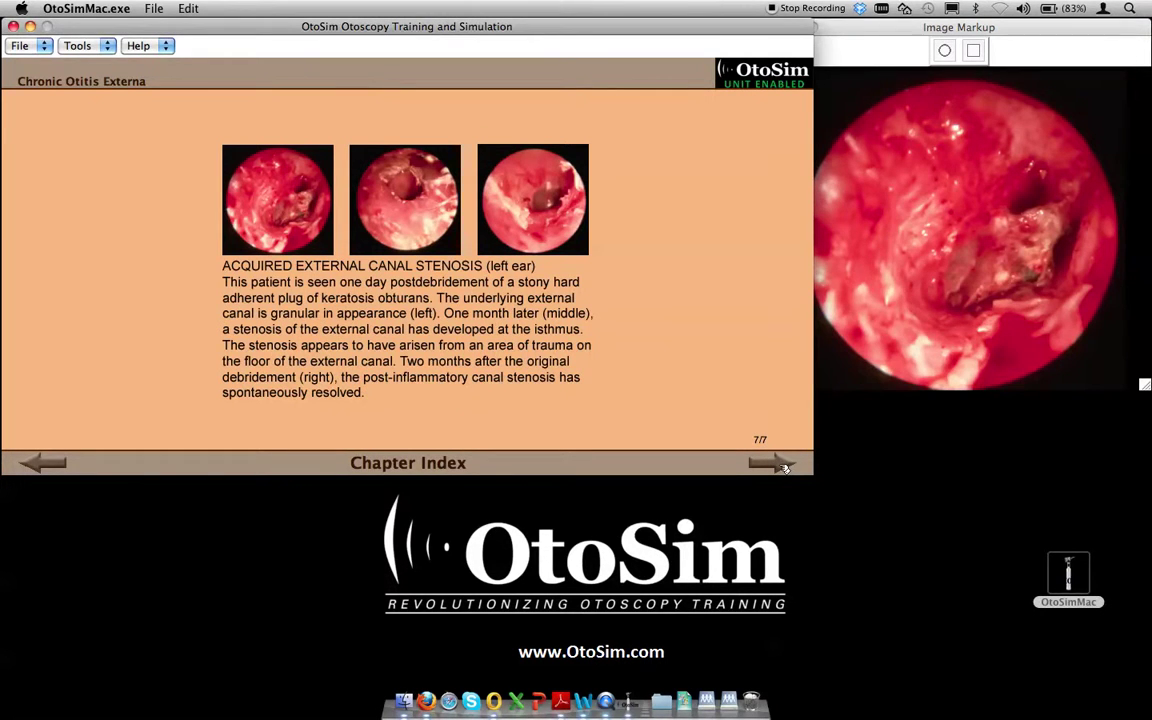
left_click(783, 466)
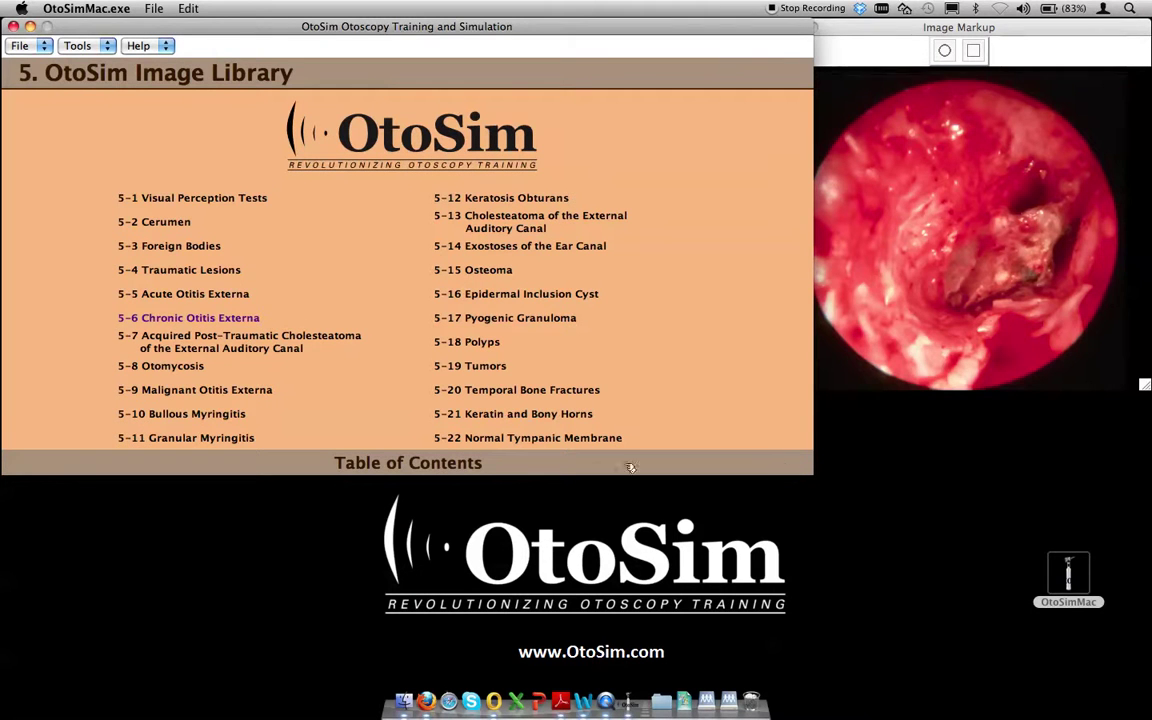
Step: Look at the Image Library Part II list, then open chapter 6, Specialist Otology
left_click(437, 464)
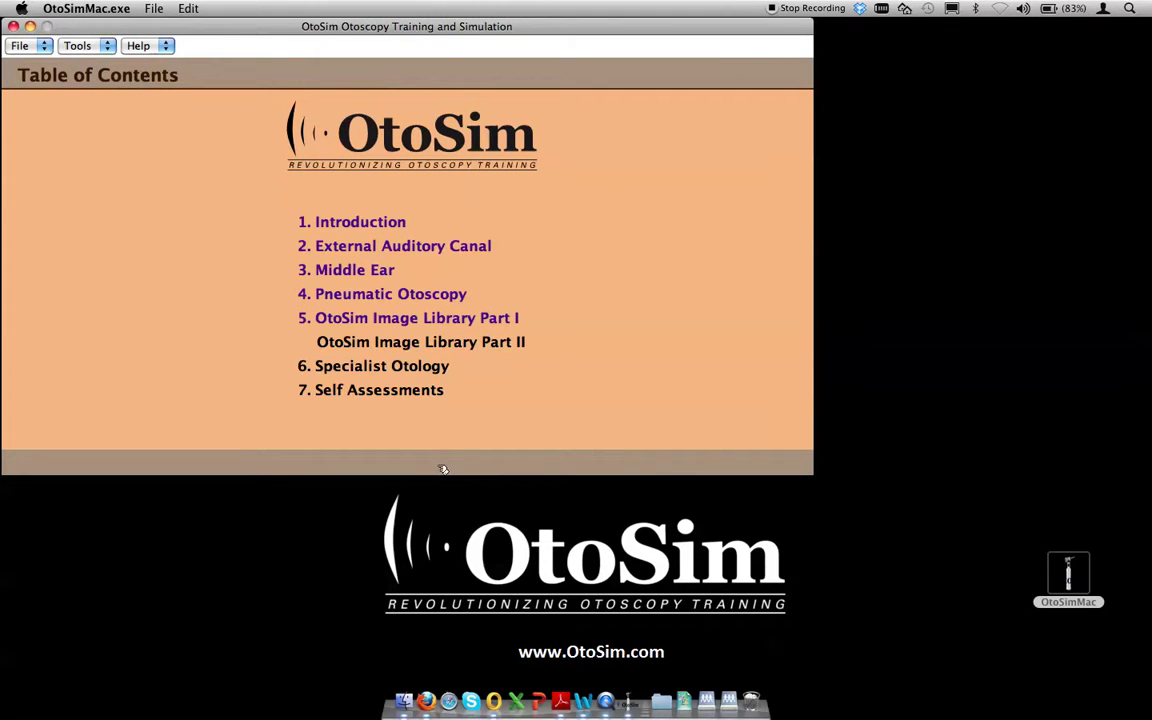
left_click(431, 343)
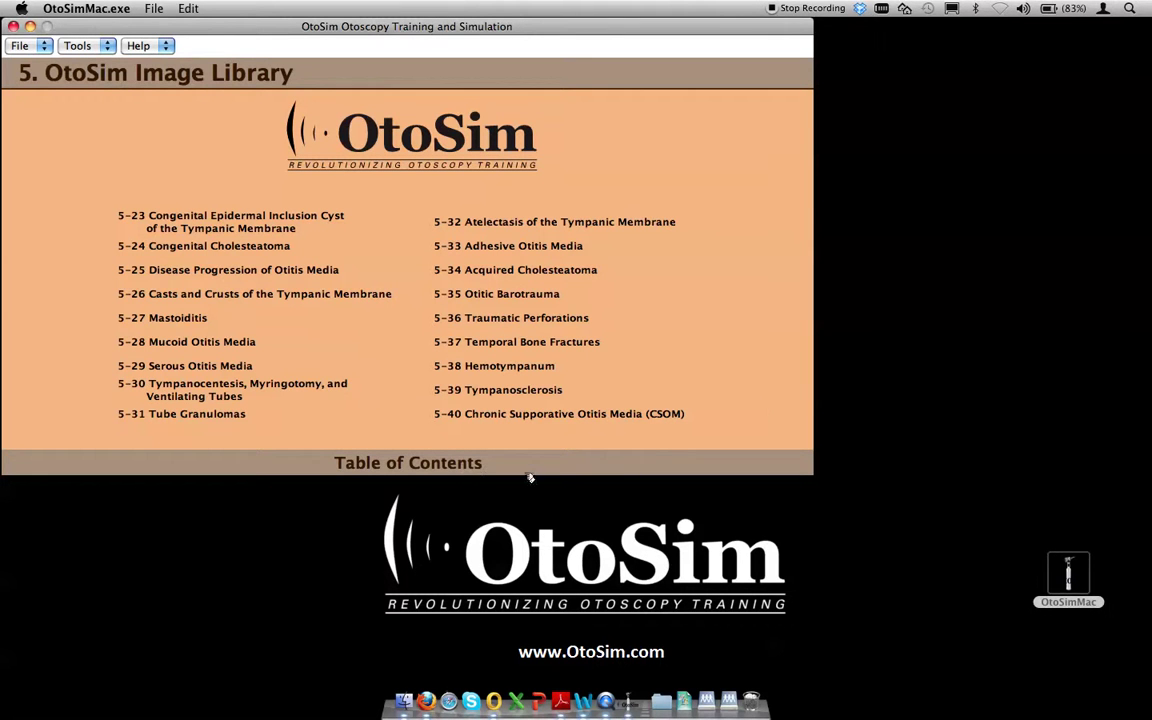
left_click(416, 465)
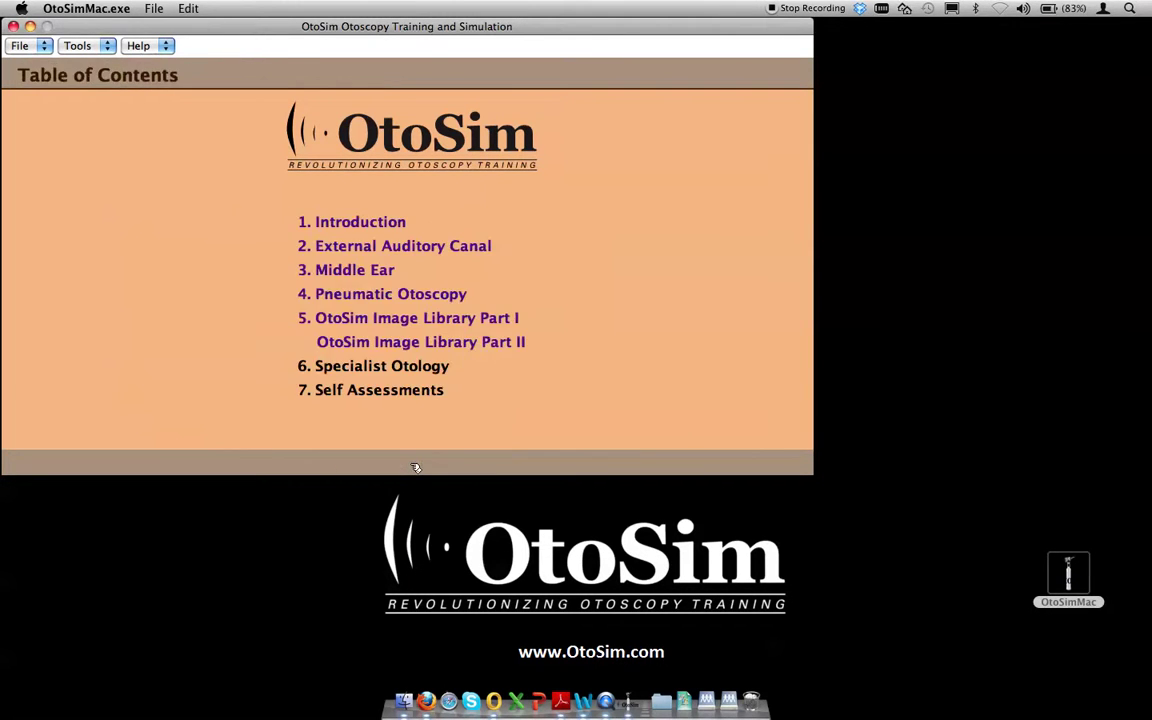
left_click(403, 368)
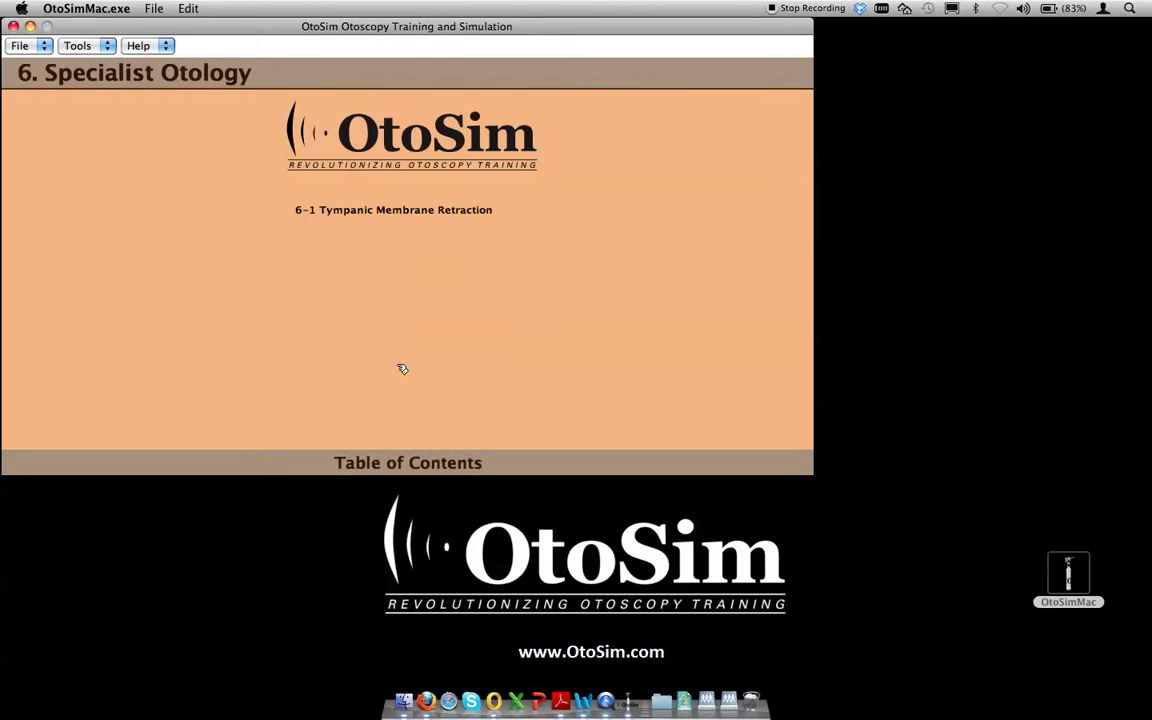
Step: Open Tympanic Membrane Retraction, page to slide 5/34 Sadé Stage 2, and enlarge its ear image
left_click(424, 211)
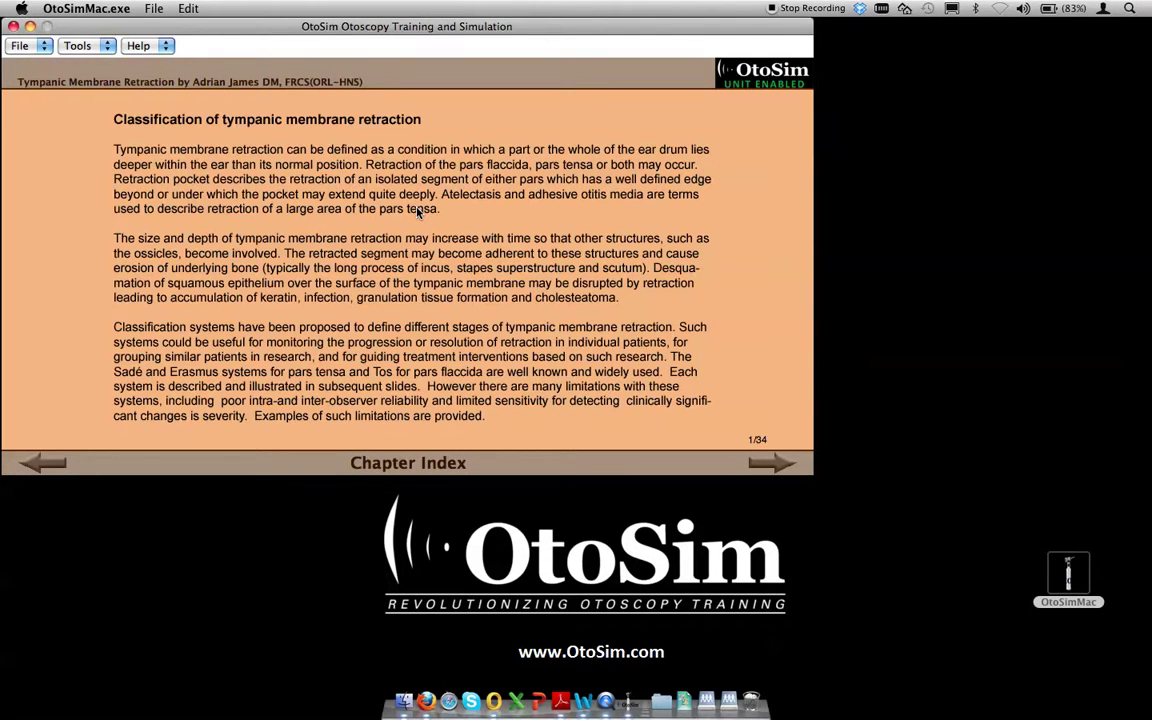
left_click(781, 465)
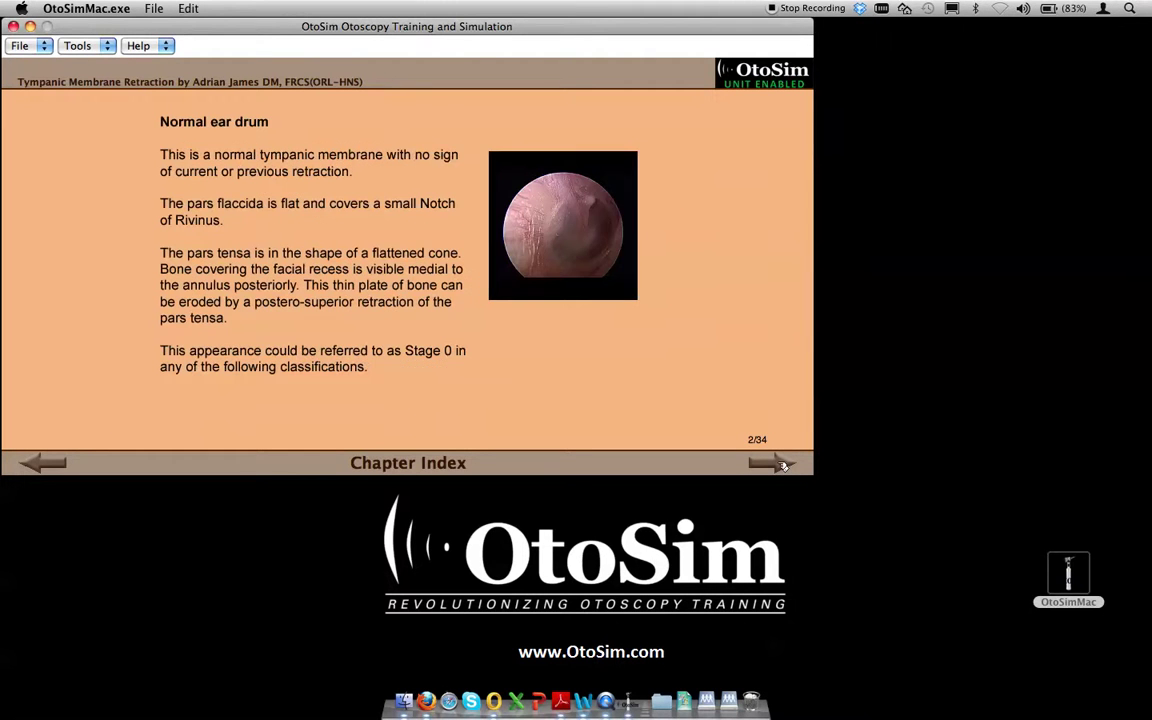
left_click(781, 465)
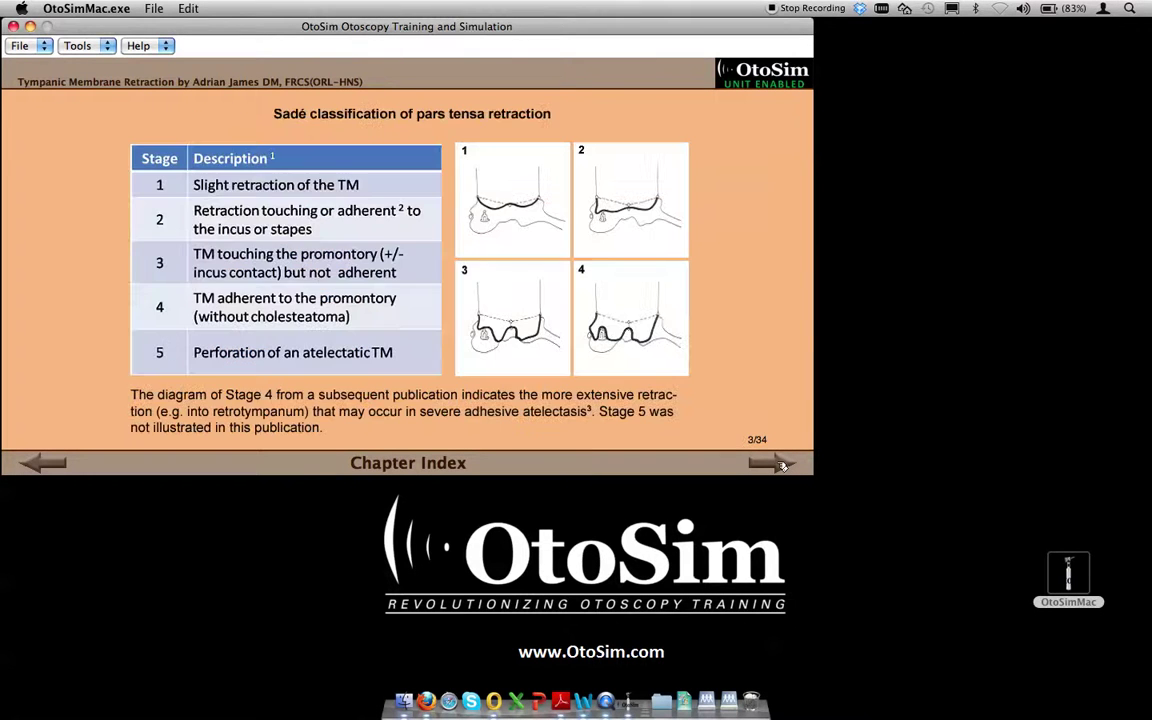
left_click(781, 465)
left_click(781, 465)
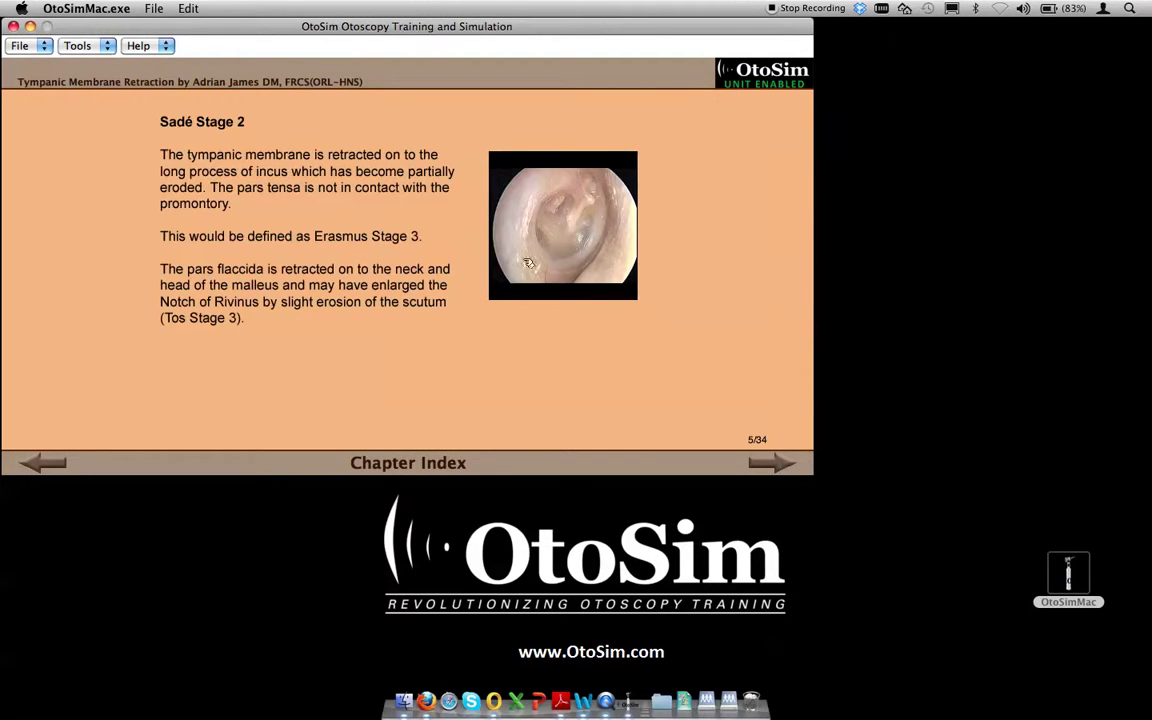
left_click(495, 230)
Step: Move the Sadé Stage 2 image aside, box the retracted membrane area, and return to the chapter index
left_click_drag(496, 20, 883, 14)
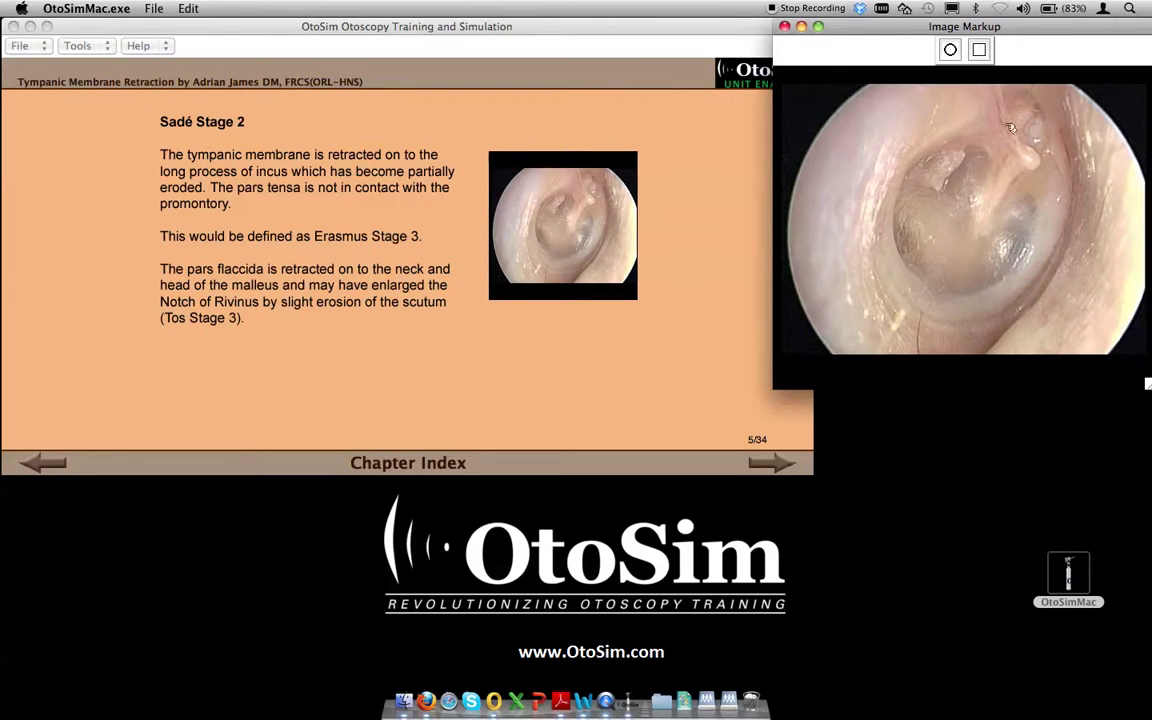
left_click_drag(925, 118, 1050, 318)
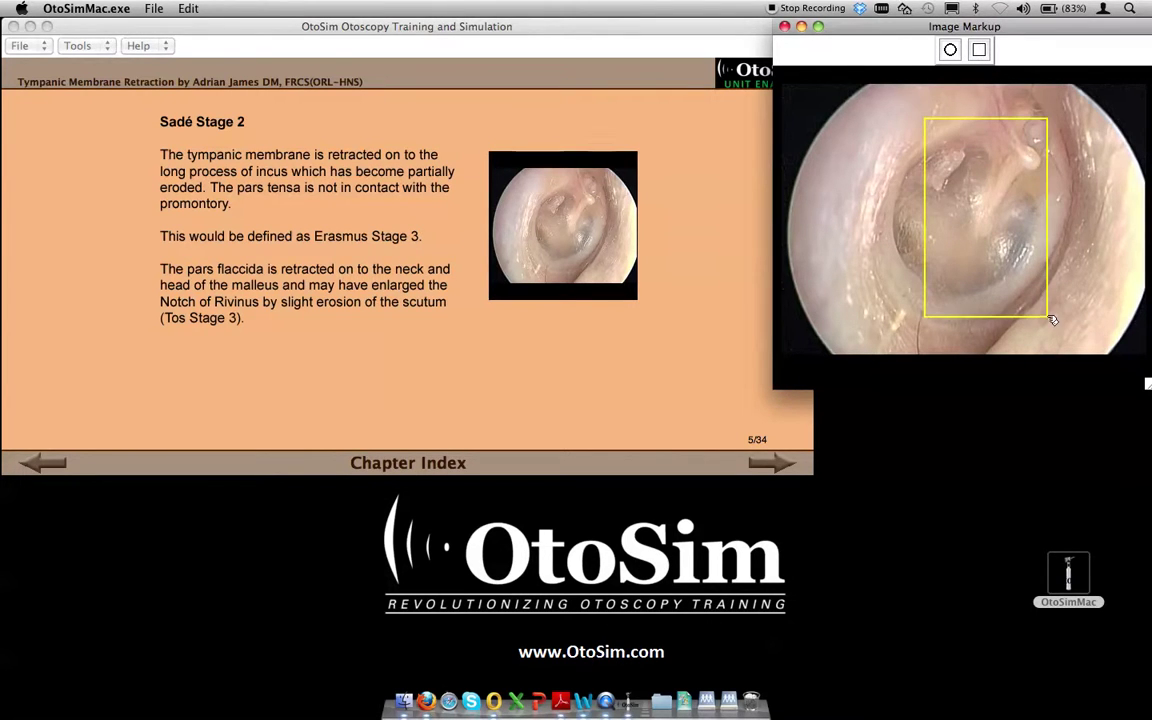
left_click(419, 472)
left_click(420, 472)
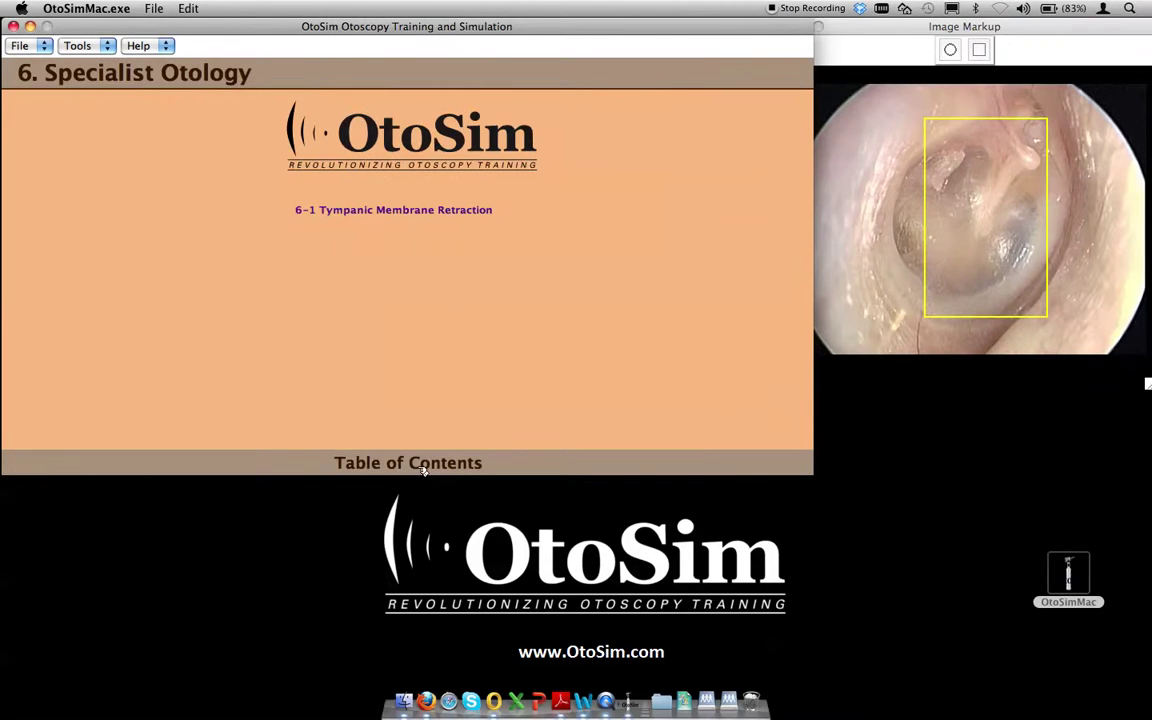
Step: From the Table of Contents, open 7. Self Assessments and start 7-1 Self Assessment 1
left_click(422, 470)
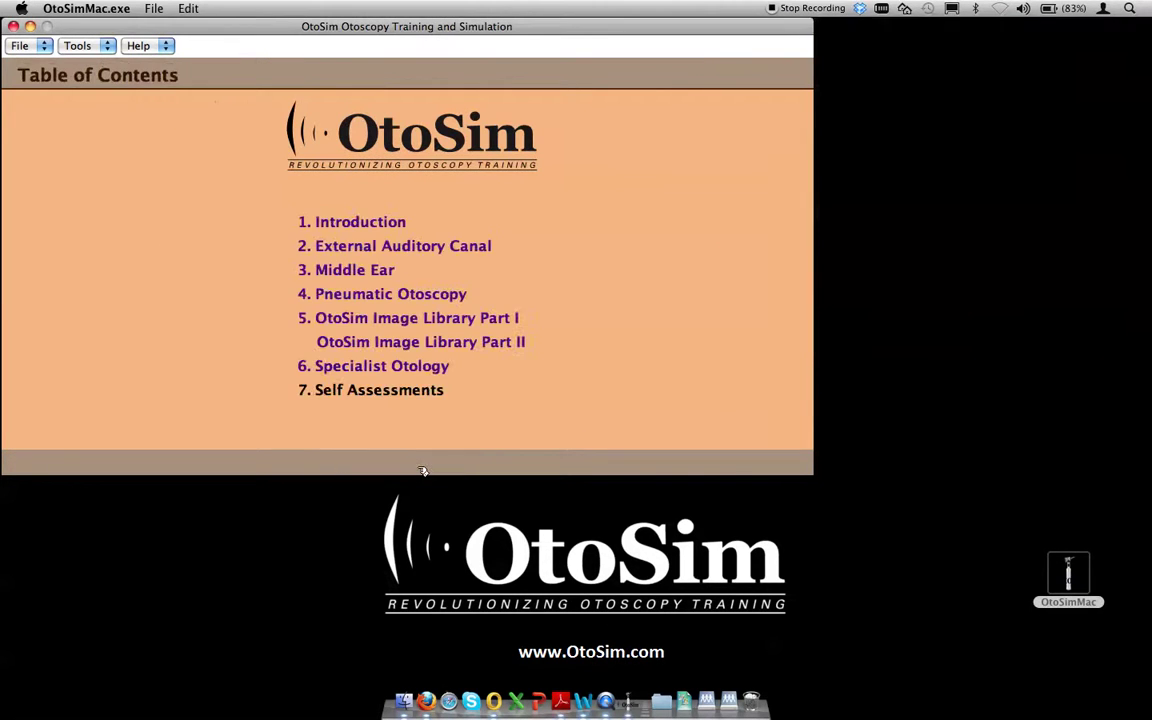
left_click(407, 392)
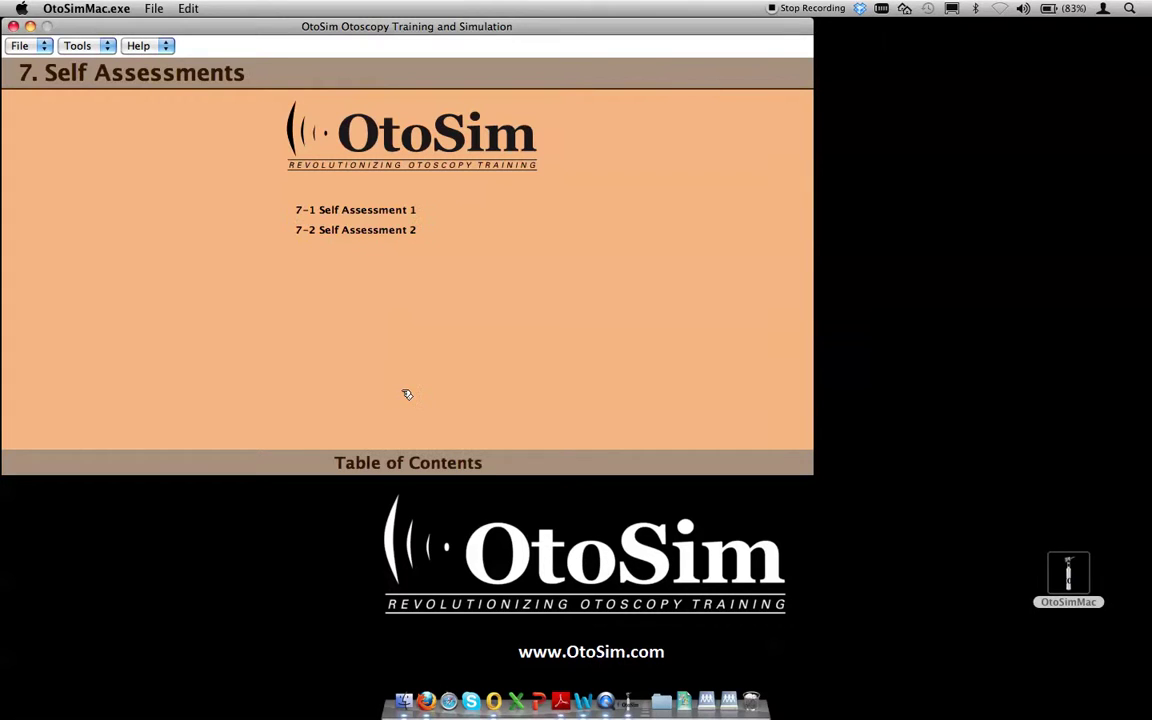
left_click(373, 211)
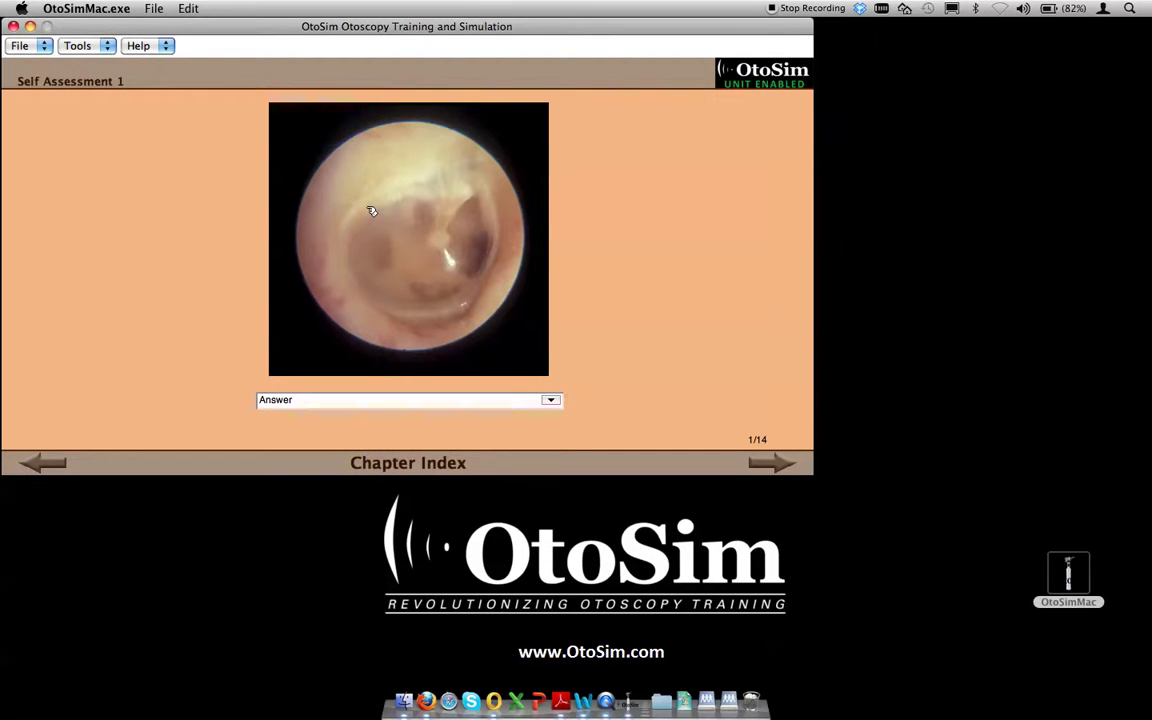
Step: Enlarge the case 1 ear image, answer Normal Tympanic Membrane, and move to case 2
left_click(373, 211)
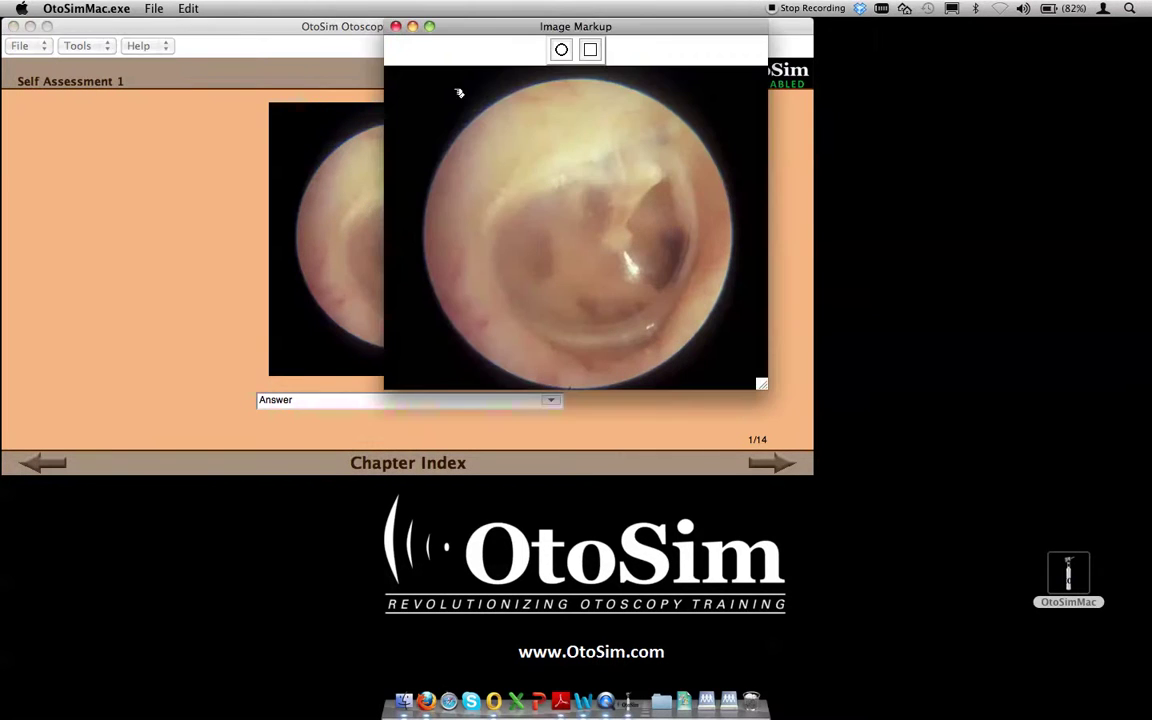
left_click_drag(468, 31, 850, 31)
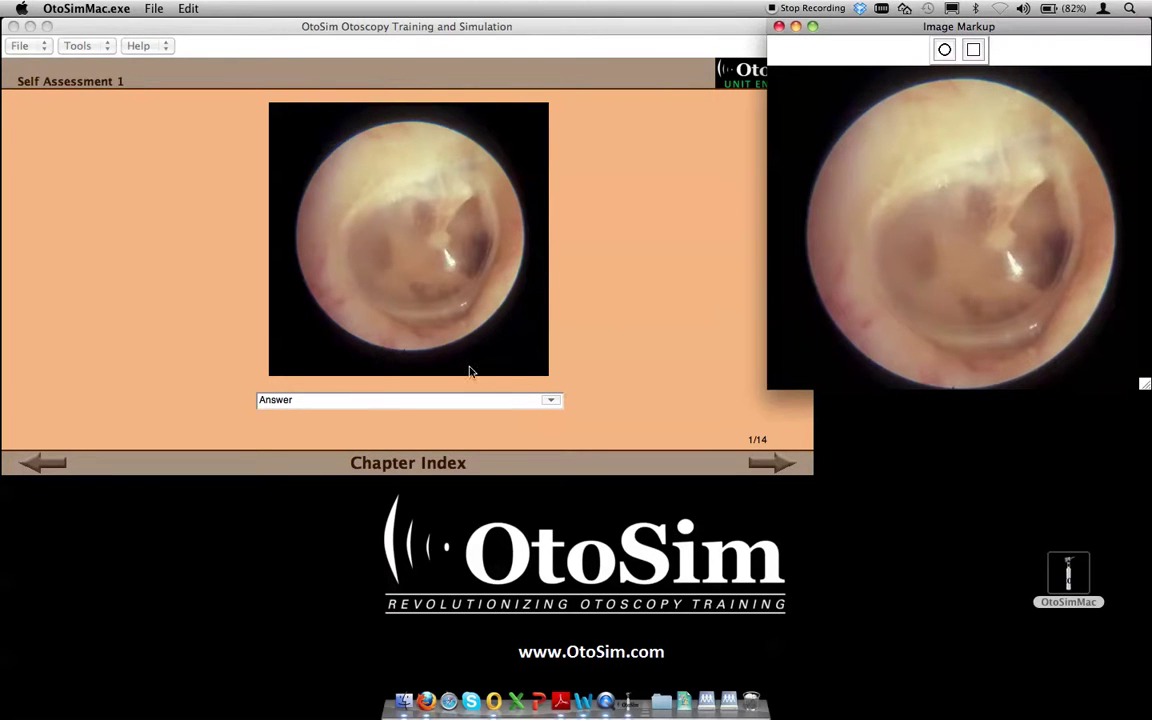
left_click(551, 403)
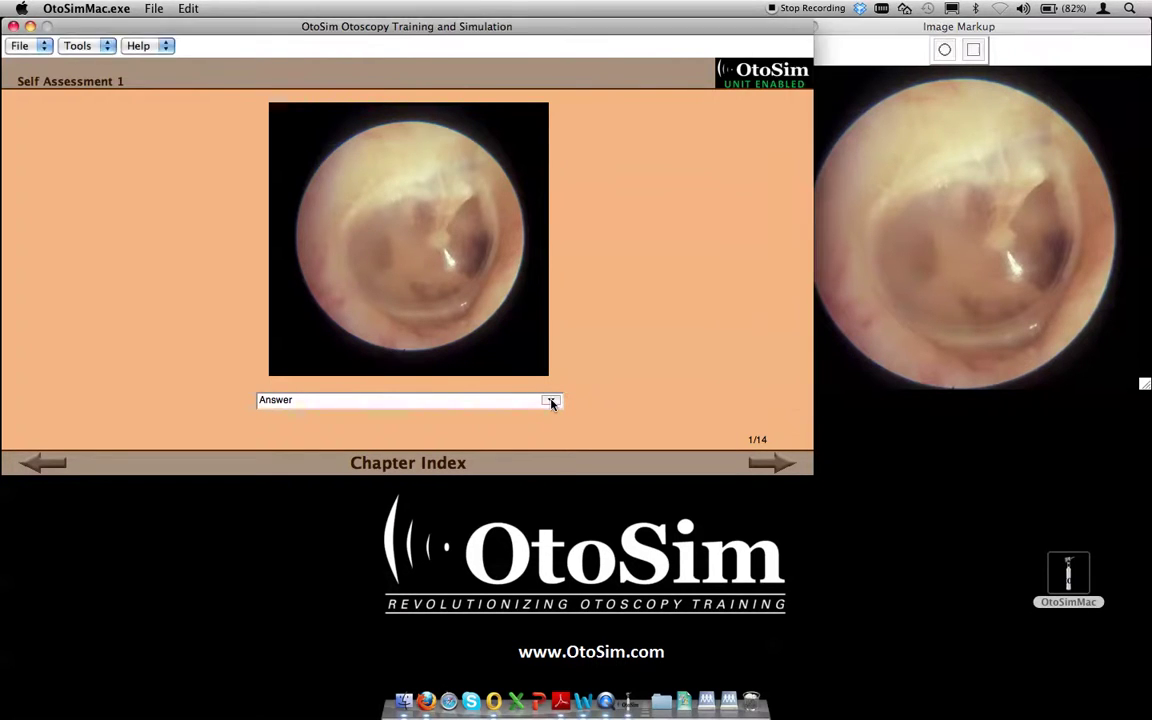
left_click(551, 401)
left_click(360, 432)
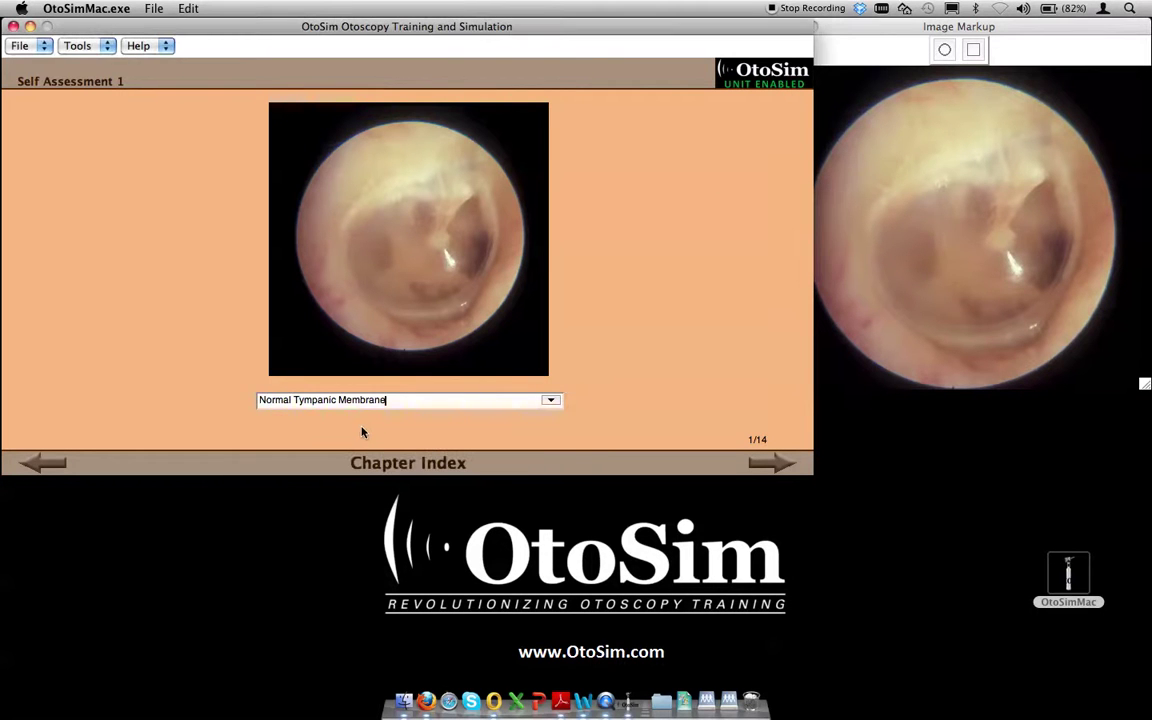
left_click(775, 463)
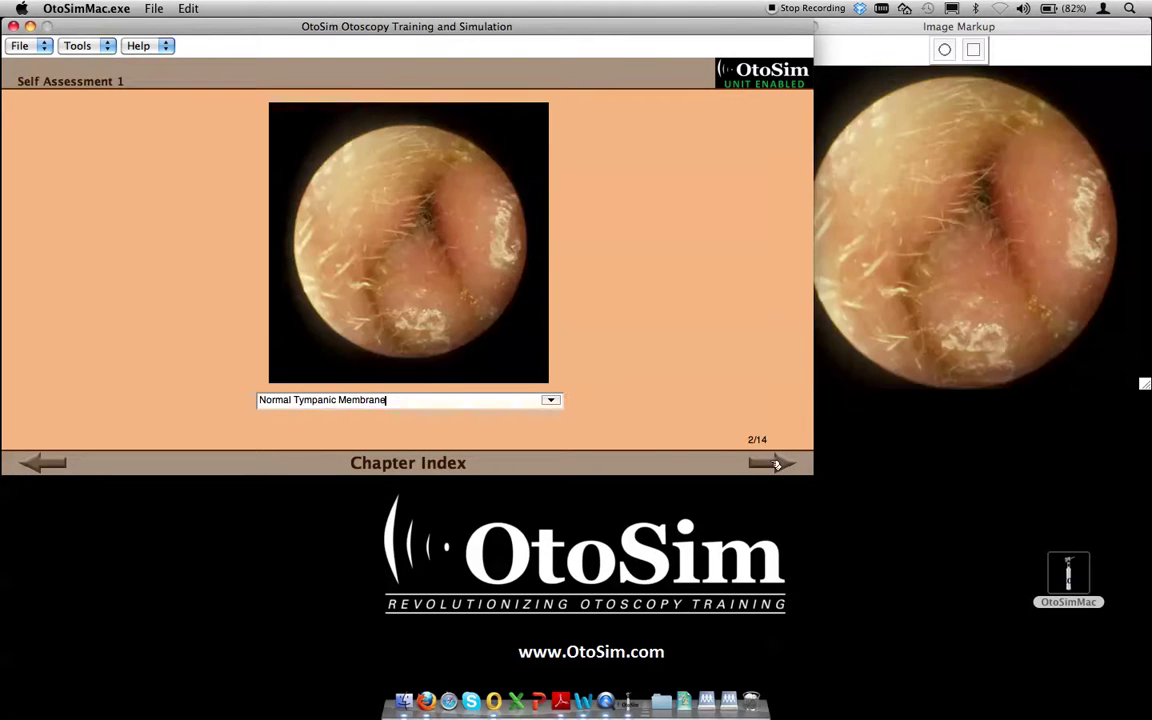
Step: Answer case 2 as Acute Otitis Externa and move to case 3
left_click(550, 401)
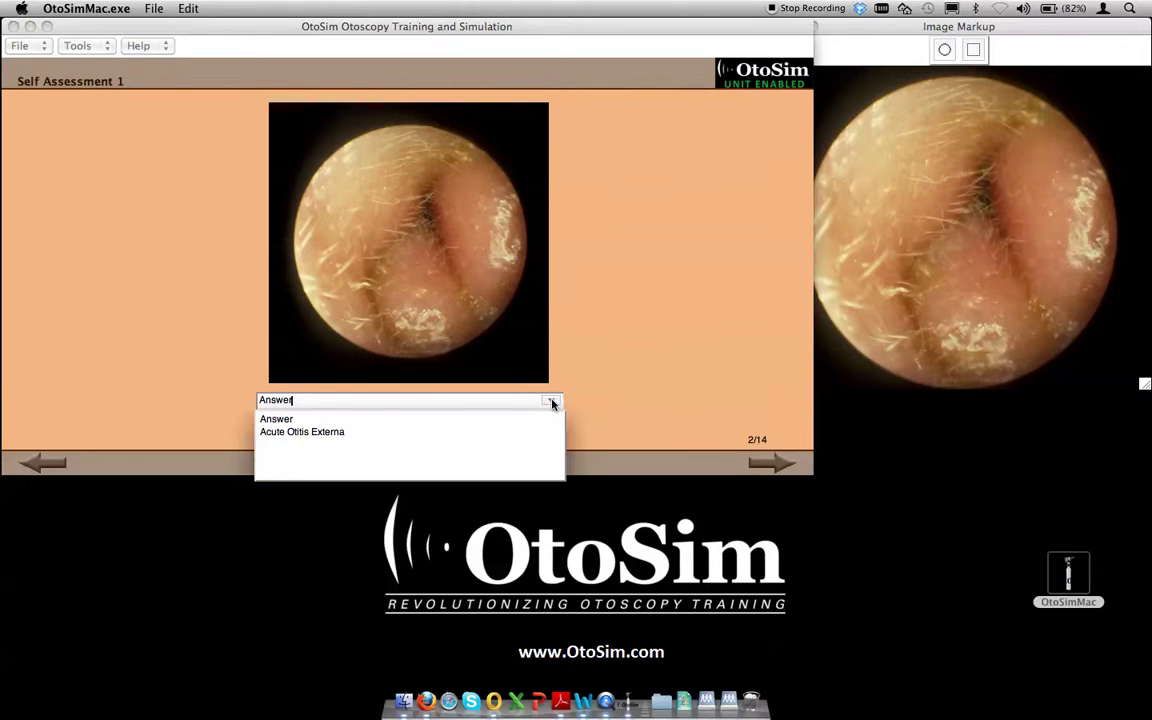
left_click(343, 432)
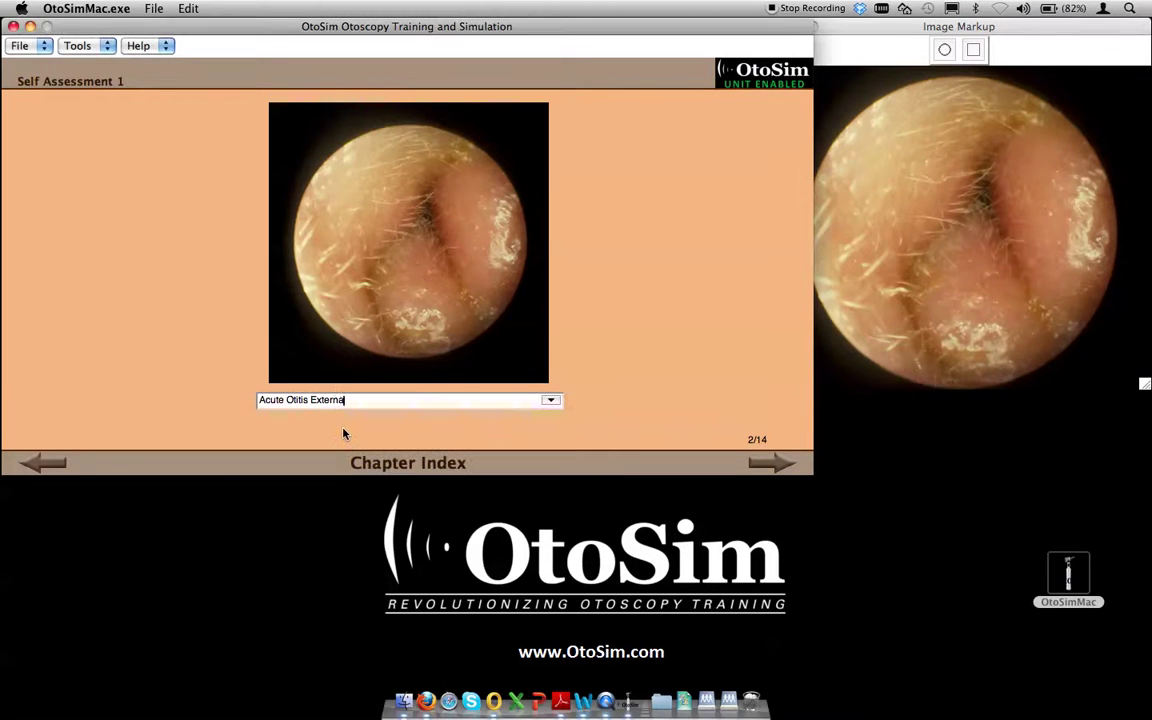
left_click(772, 463)
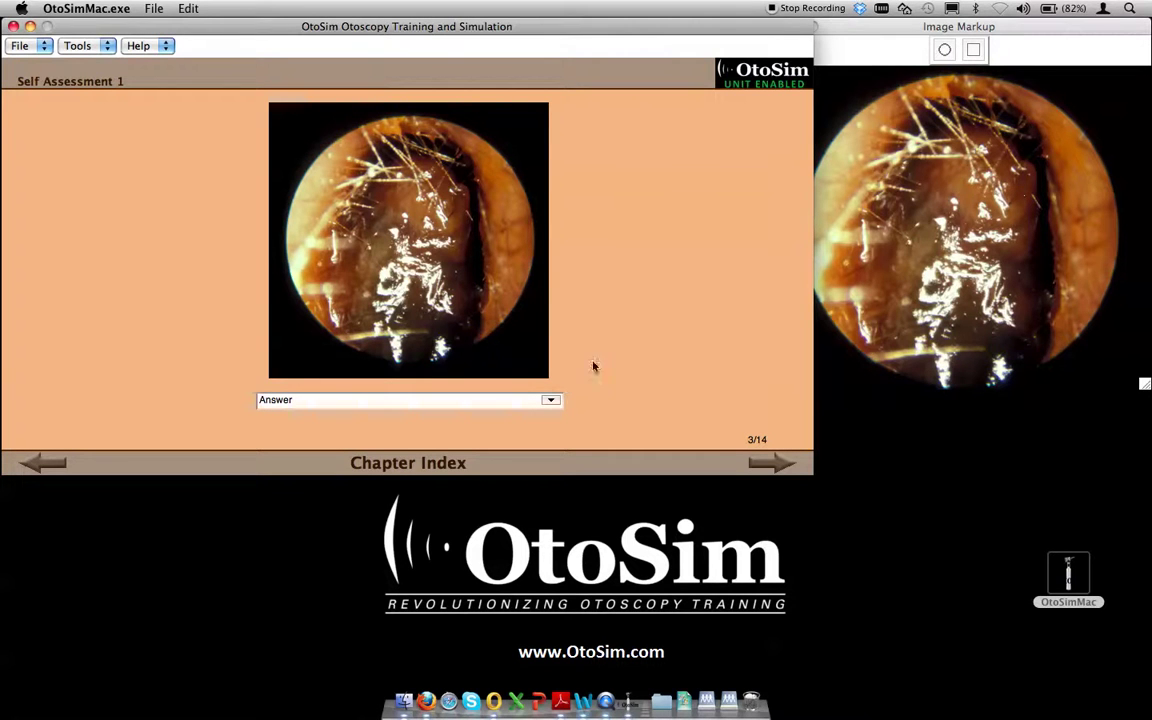
Step: Answer case 3 as Cerumen and move to case 4
left_click(550, 399)
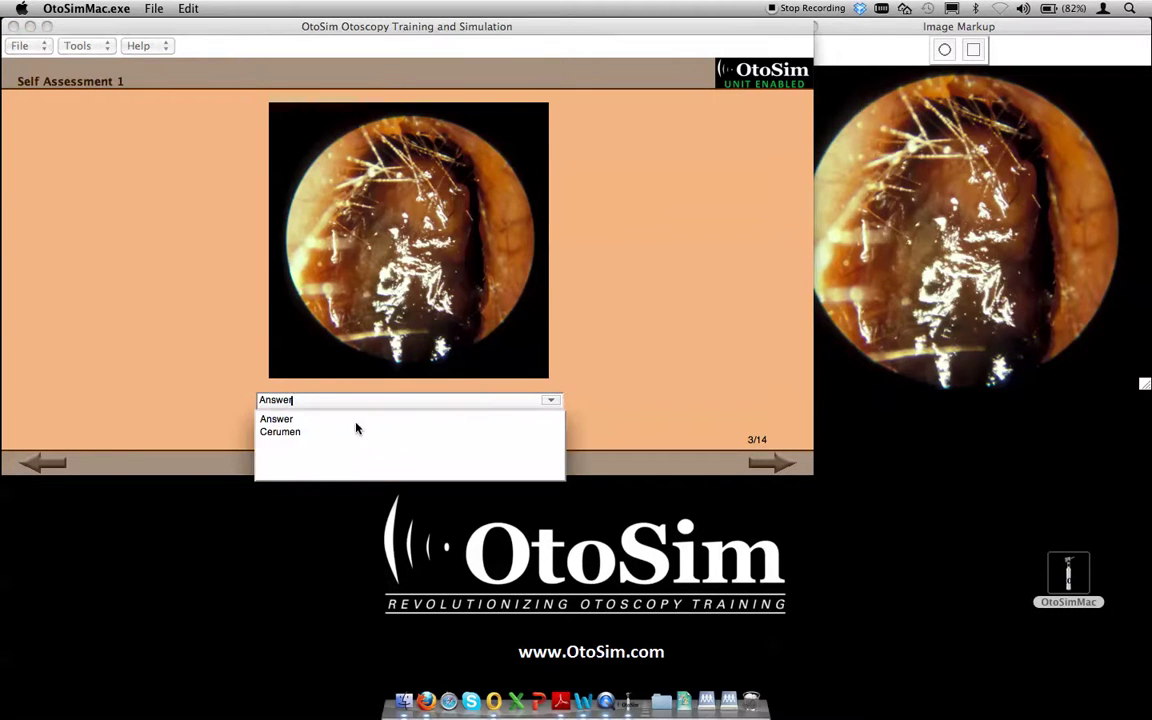
left_click(348, 434)
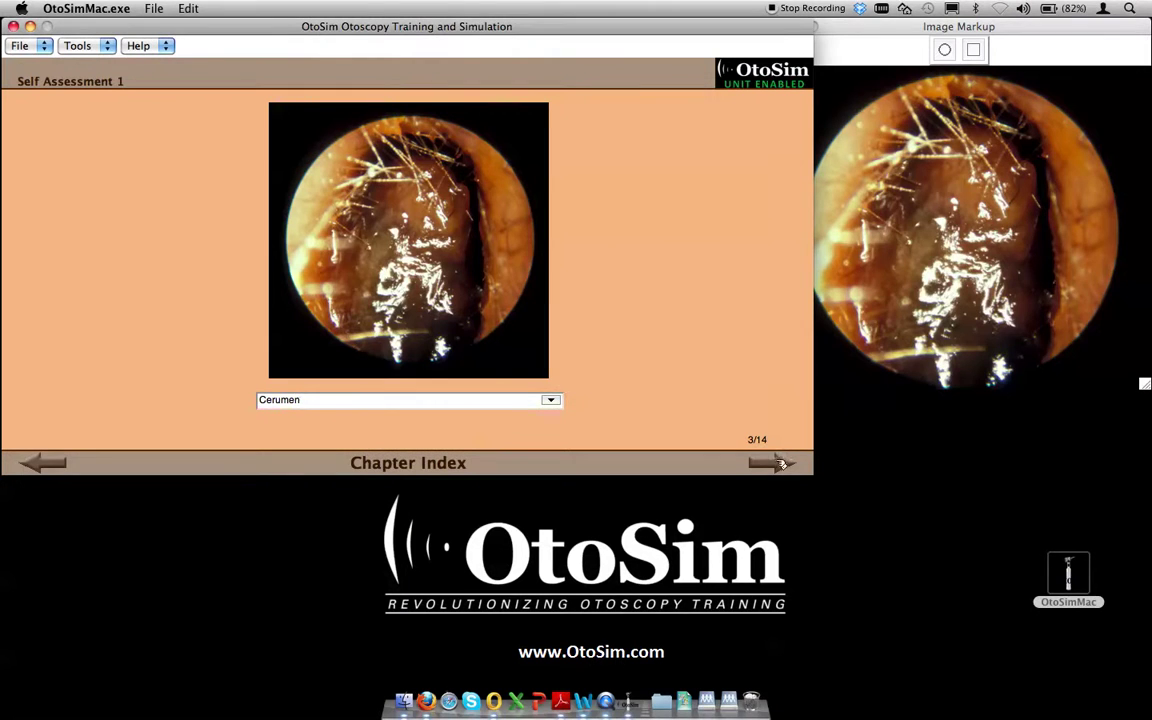
left_click(780, 466)
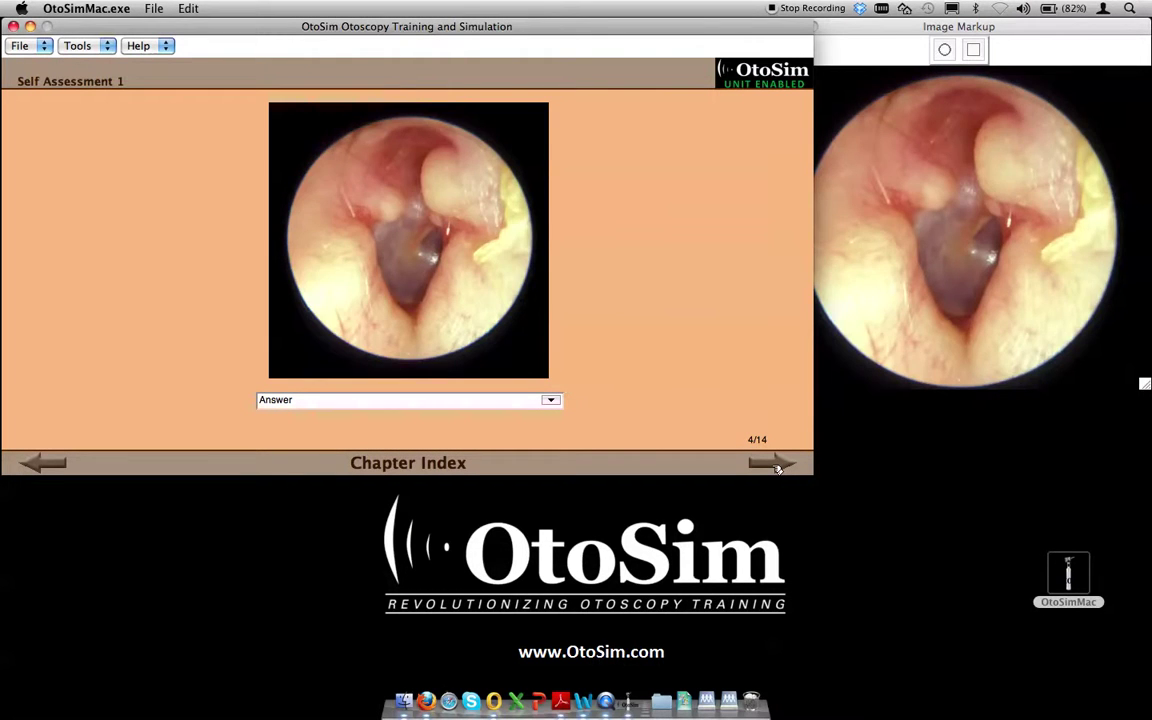
Step: Page through cases 5 to 14 and exit to the Self Assessments chapter index
left_click(778, 465)
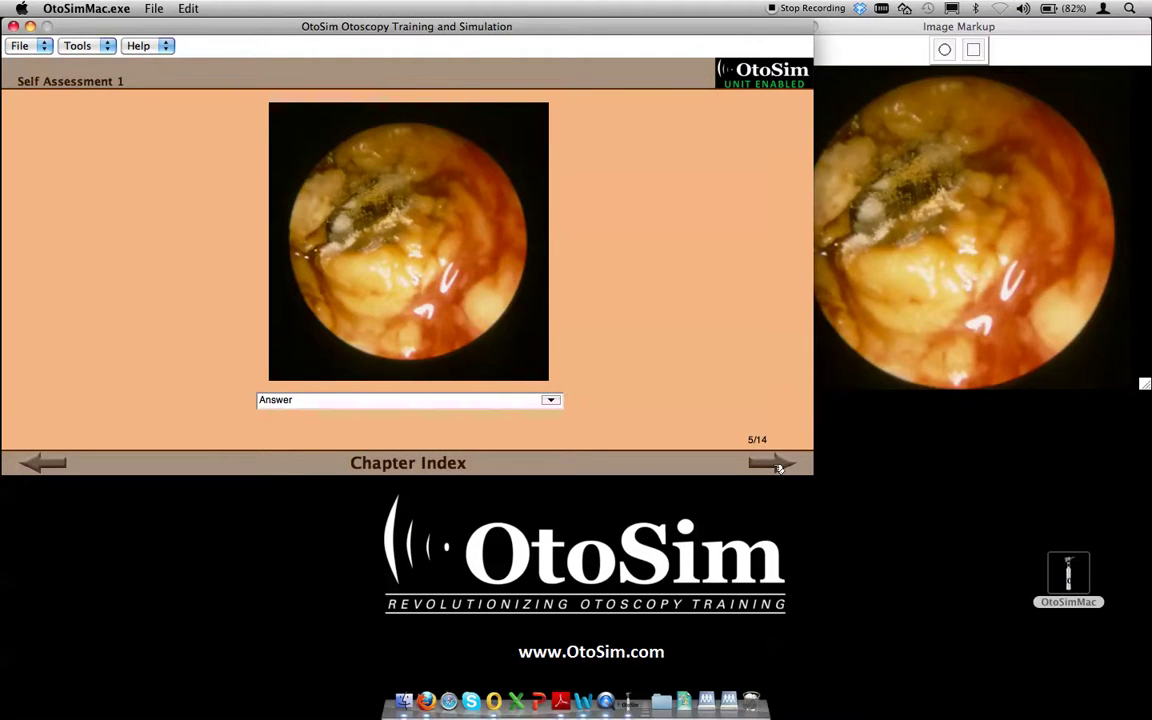
left_click(779, 467)
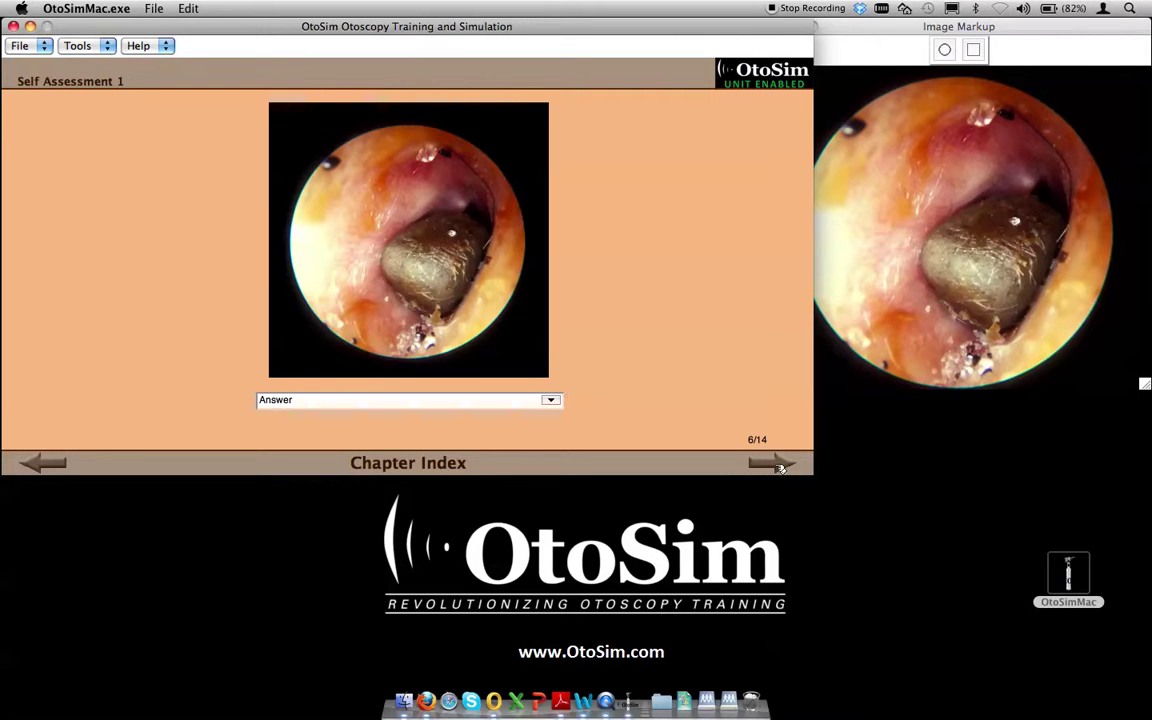
left_click(779, 467)
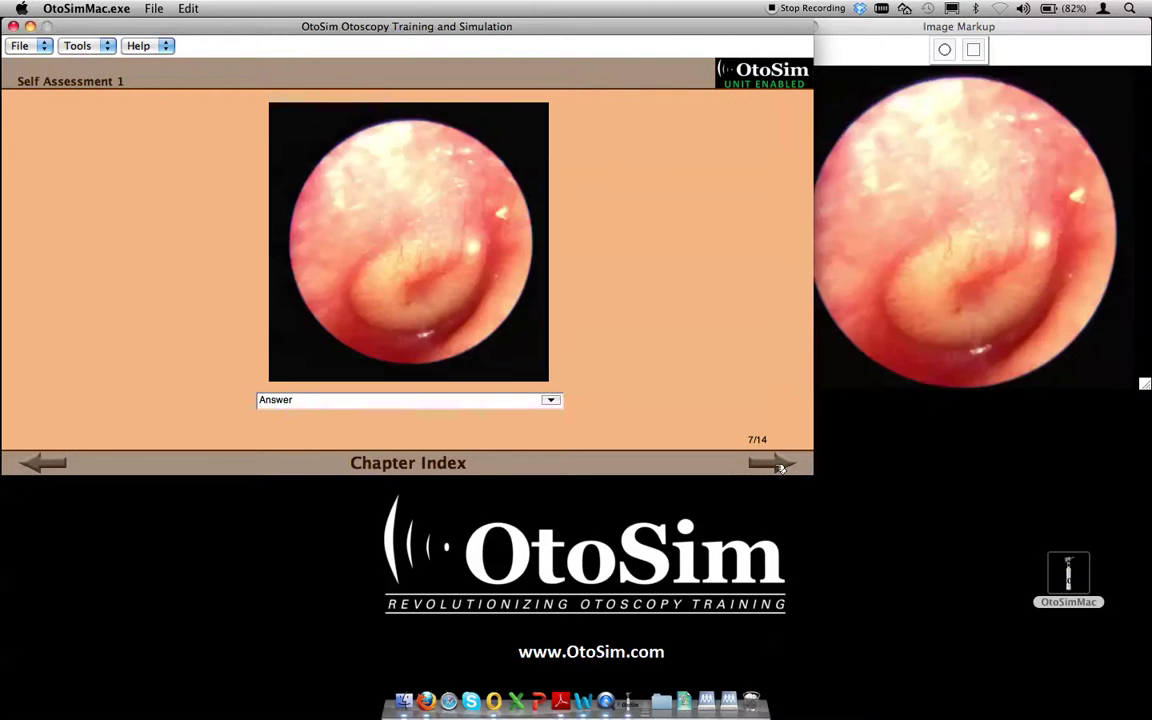
left_click(779, 467)
left_click(779, 467)
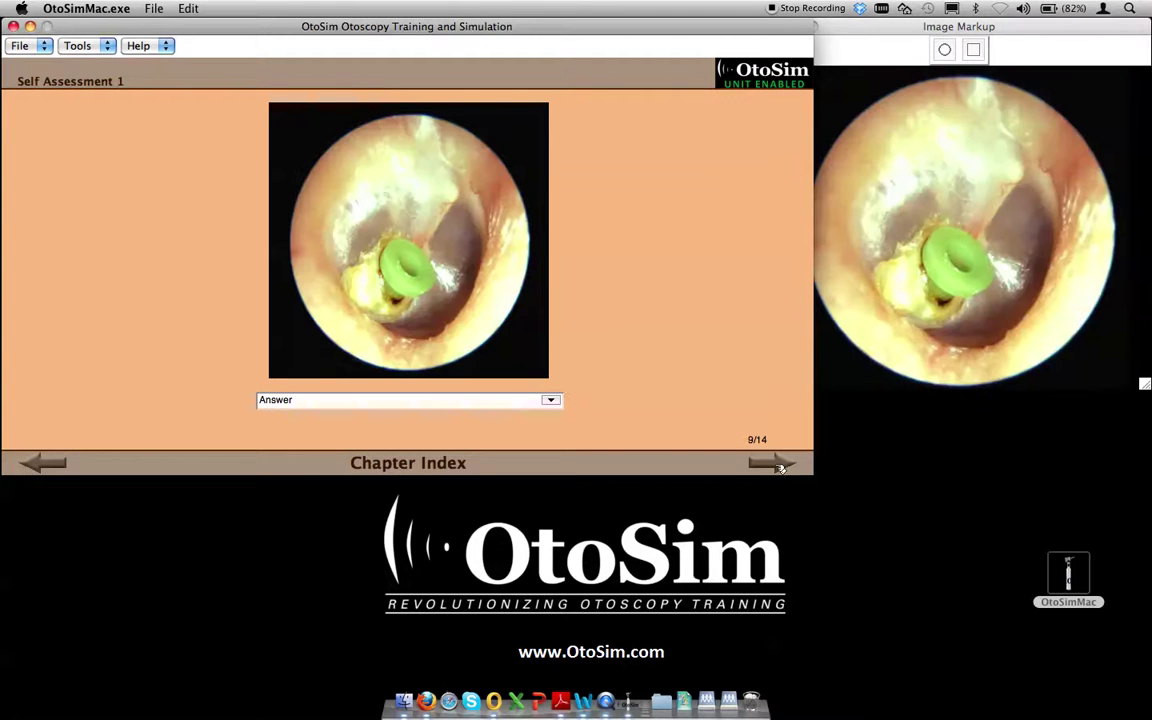
left_click(779, 467)
left_click(779, 467)
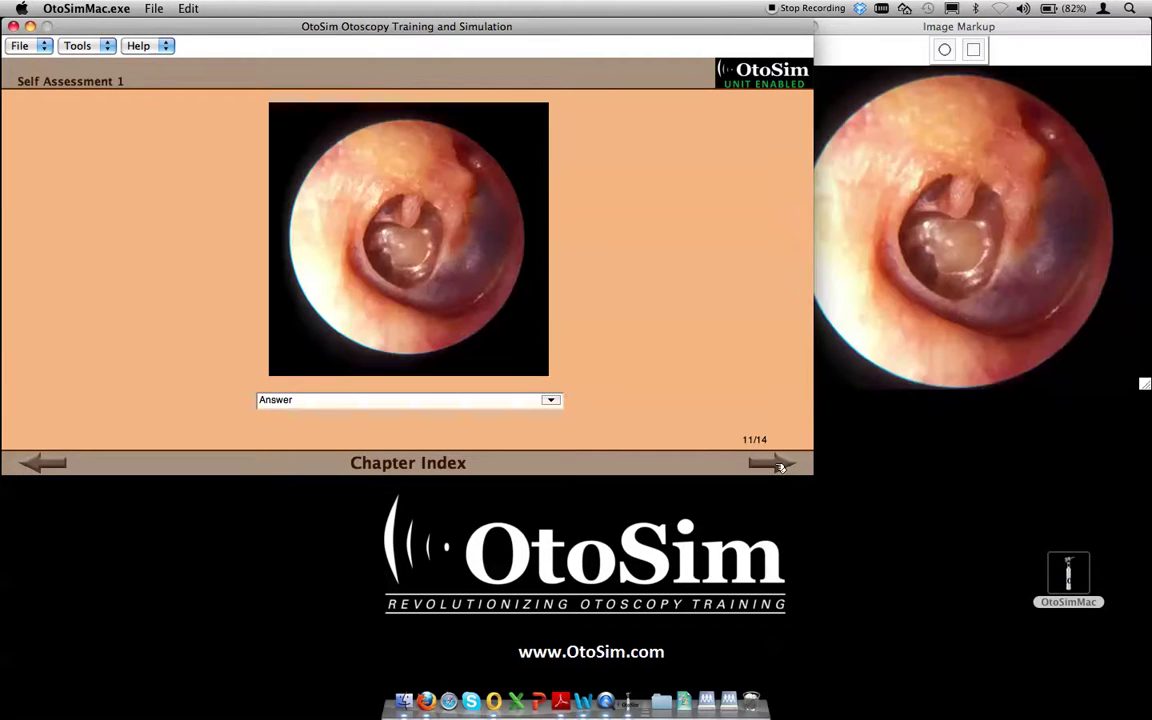
left_click(779, 467)
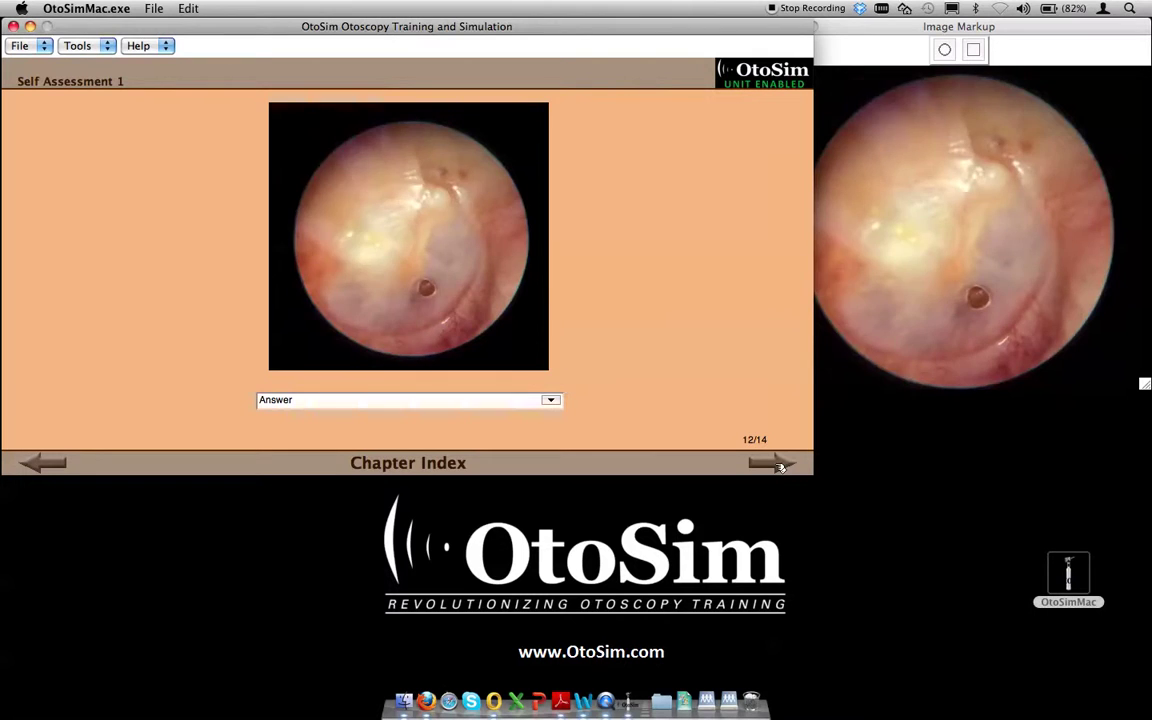
left_click(779, 467)
left_click(779, 467)
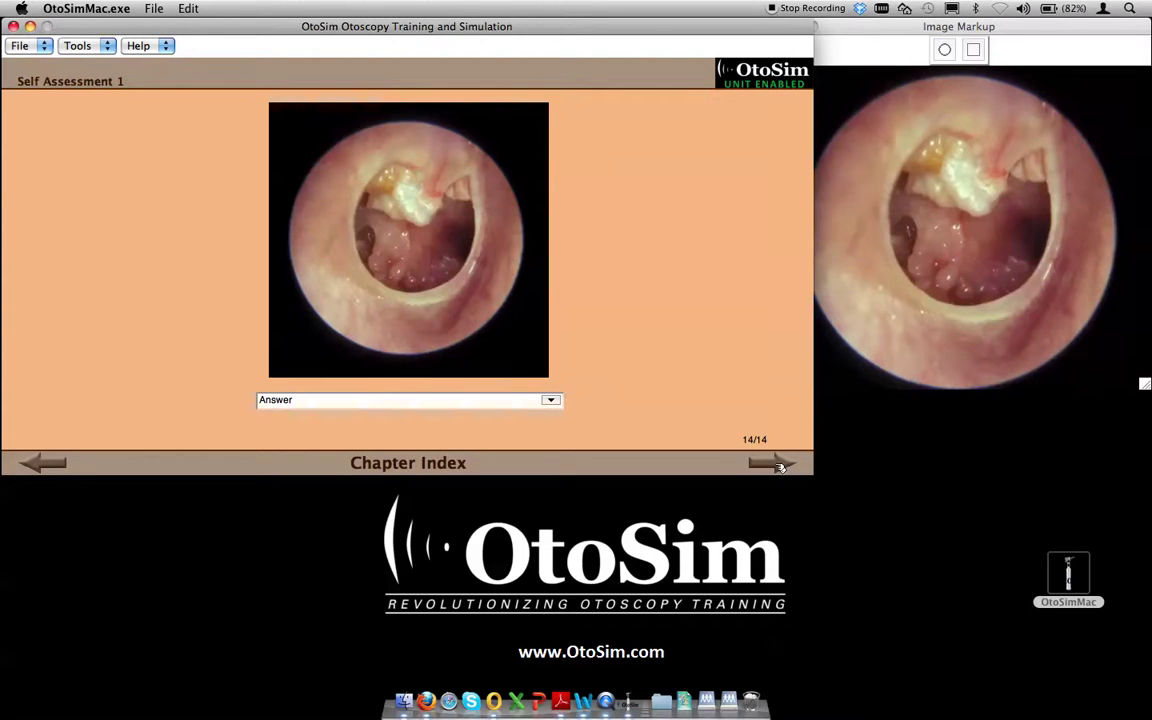
left_click(779, 467)
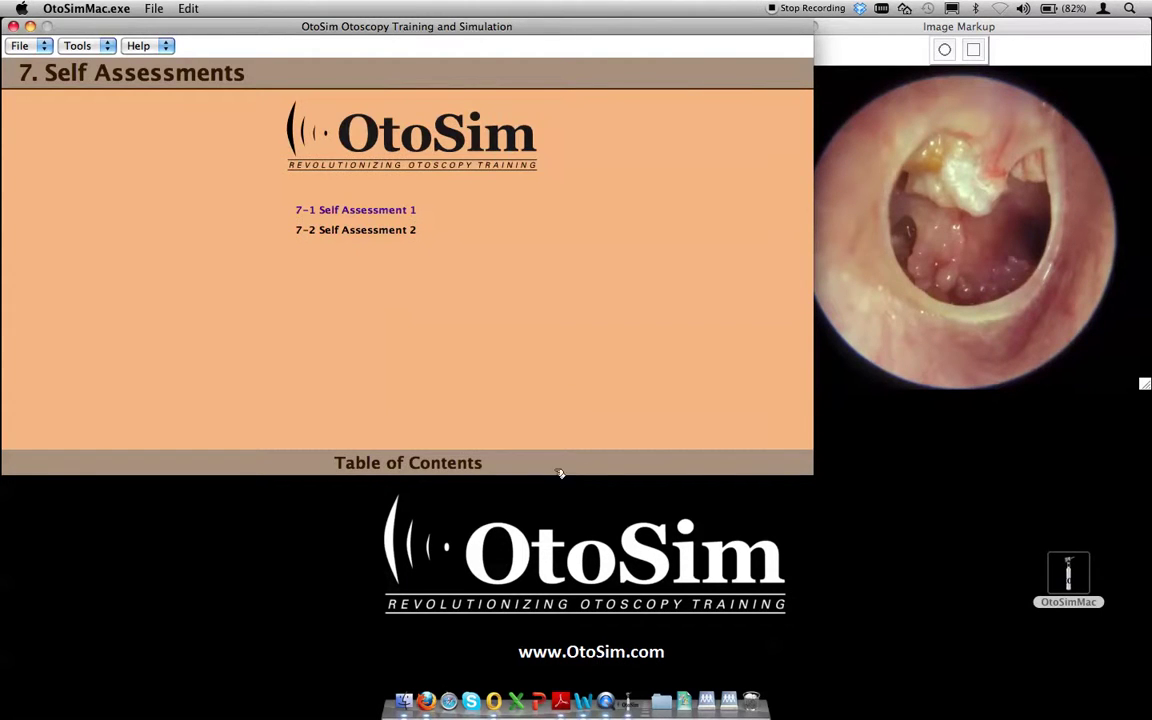
Step: Return to the main Table of Contents showing chapters 1 Introduction through 7 Self Assessments
left_click(446, 467)
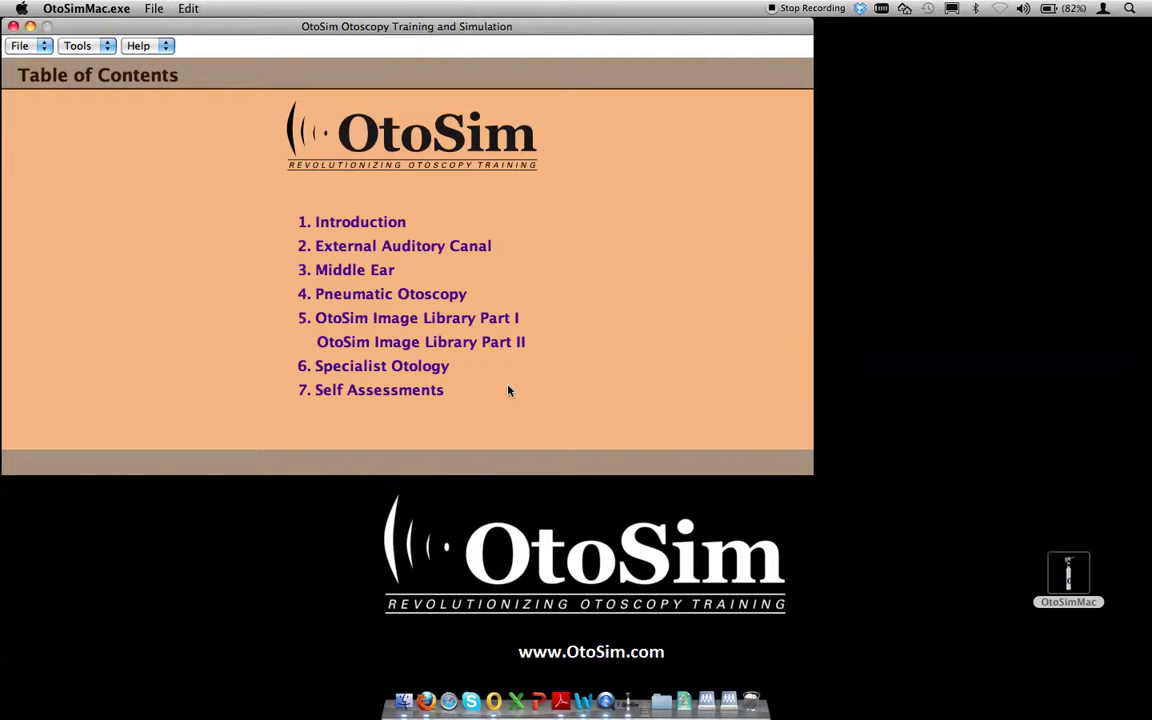